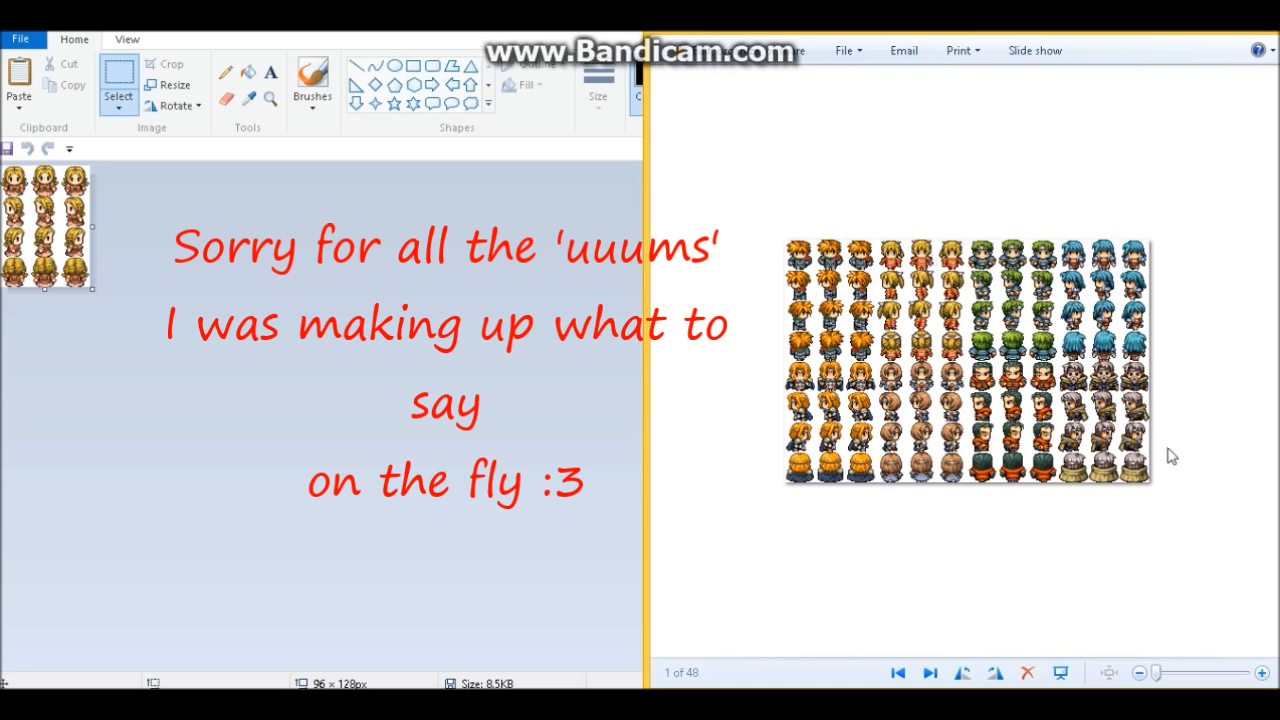
# Browse the sample character sheets in the photo viewer and the sprite files in the project's Characters folder.
pyautogui.click(930, 673)
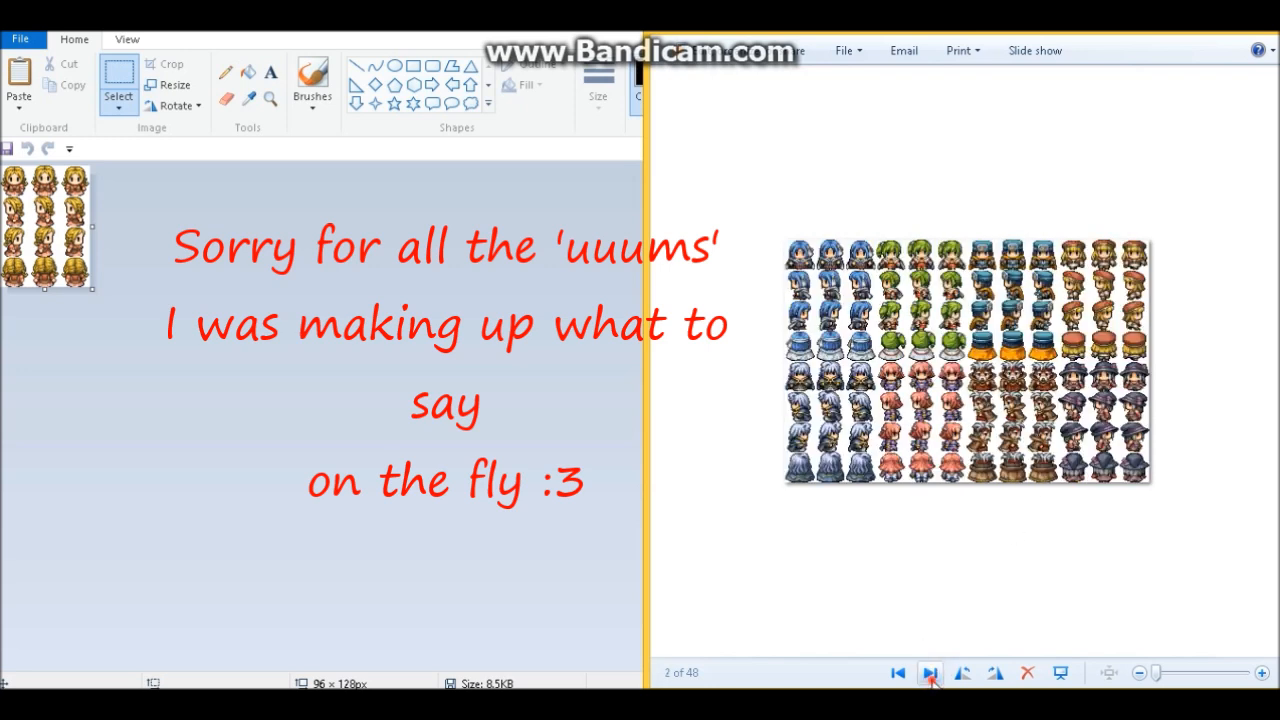
pyautogui.click(930, 673)
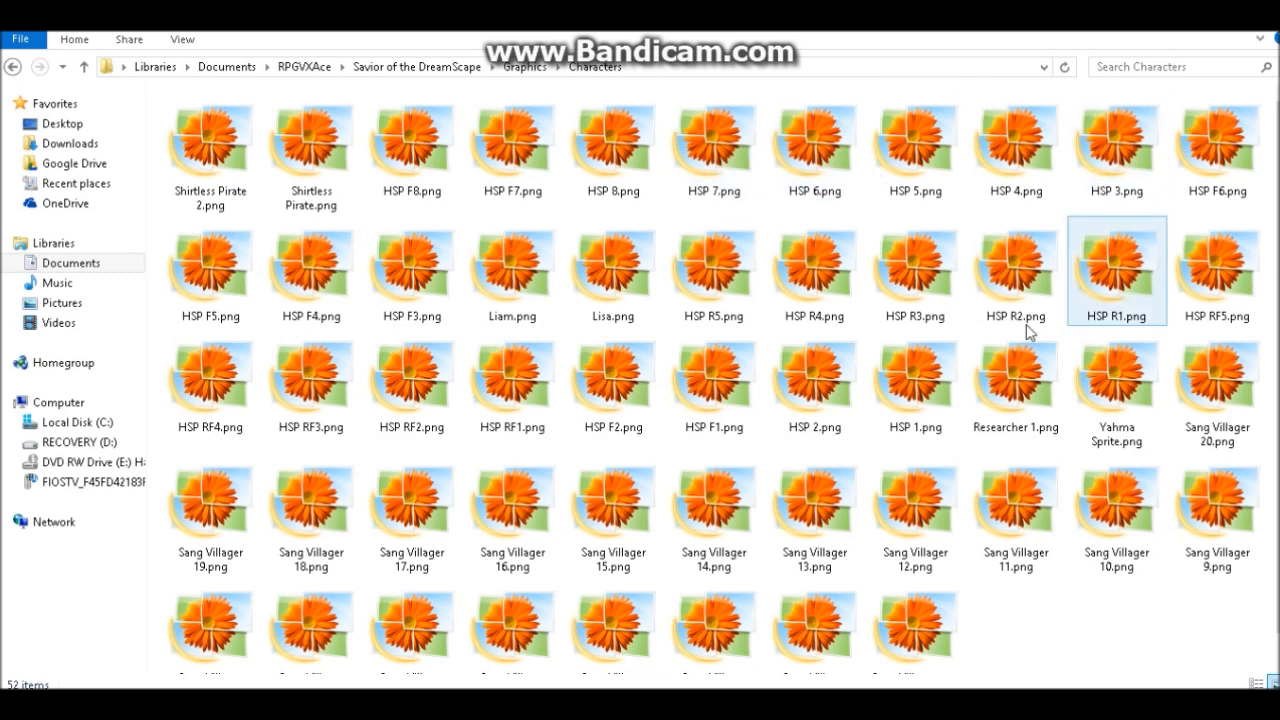
pyautogui.scroll(-1, 1010, 350)
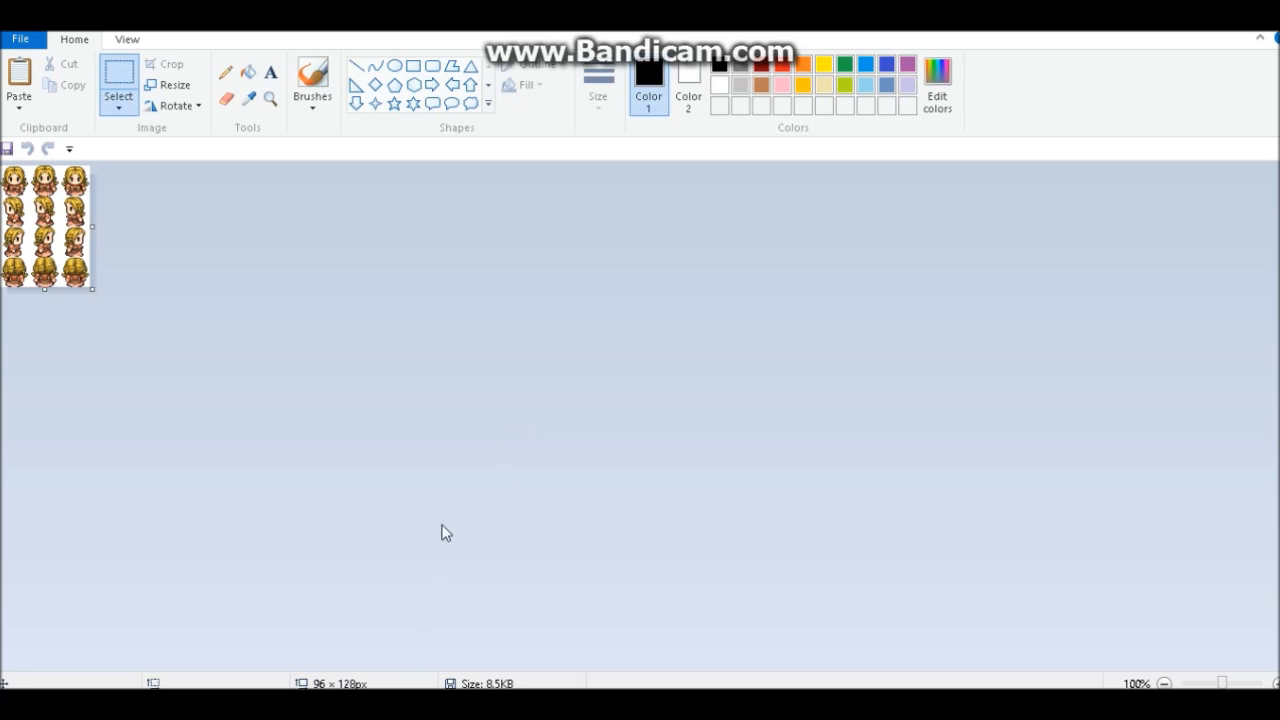
# Switch to the untitled Paint image and undo the last move of the black-haired sprite block.
pyautogui.moveTo(391, 700)
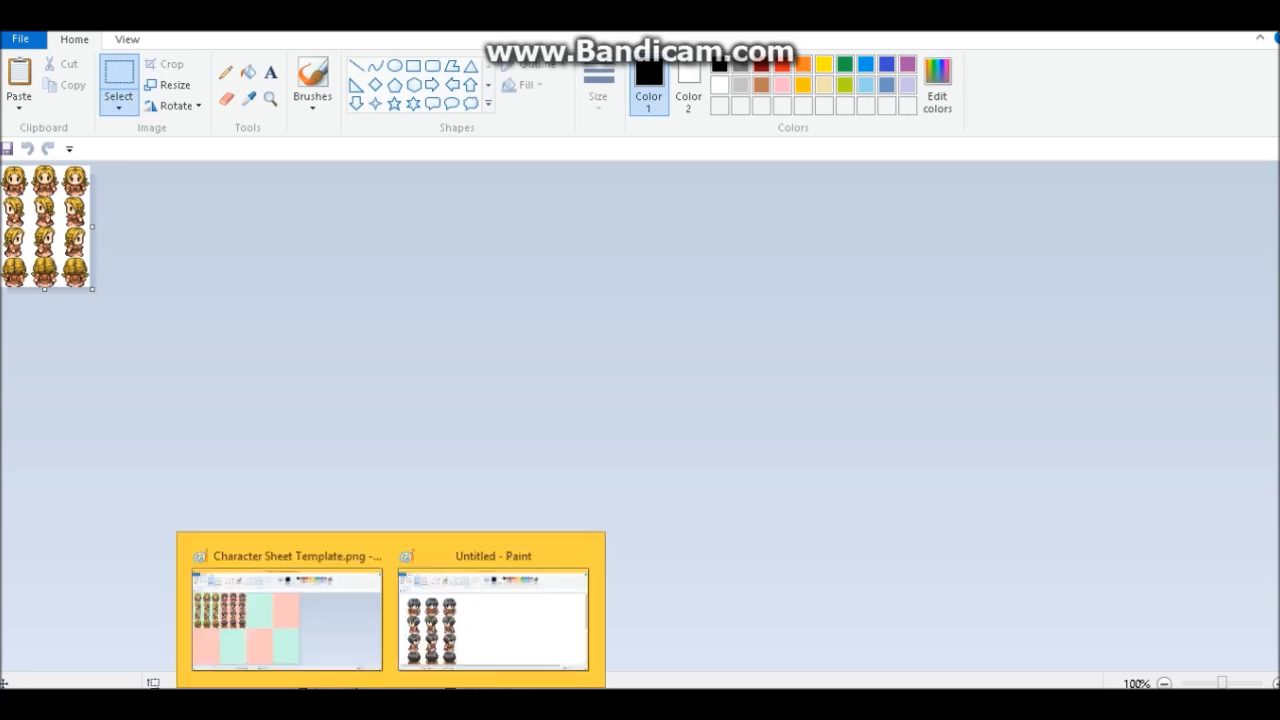
pyautogui.click(466, 647)
pyautogui.click(1163, 684)
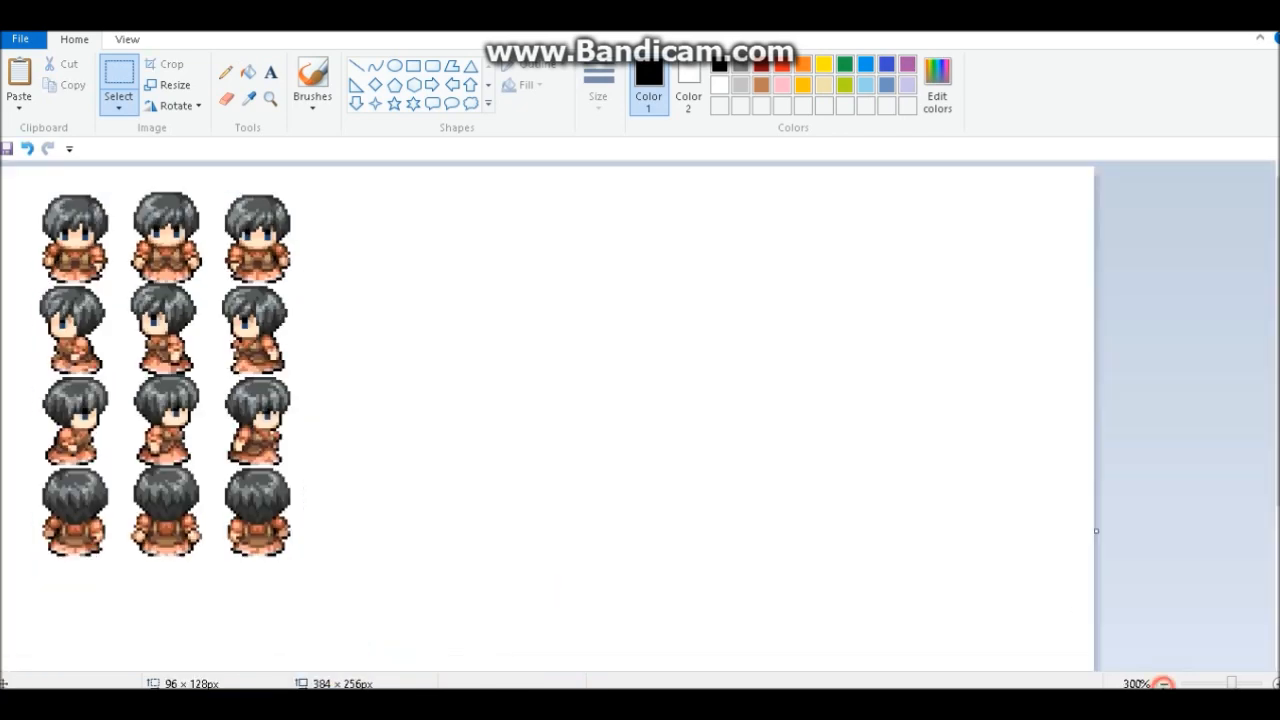
pyautogui.click(1163, 684)
pyautogui.click(1163, 684)
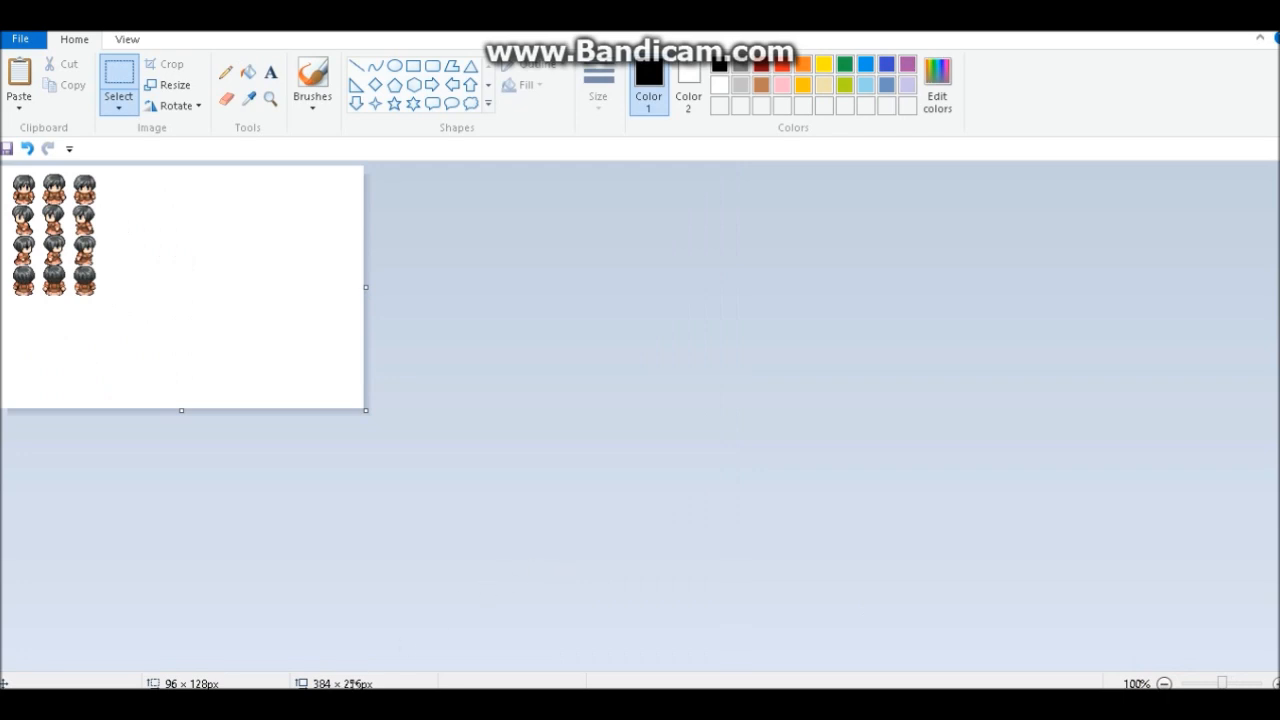
pyautogui.click(25, 150)
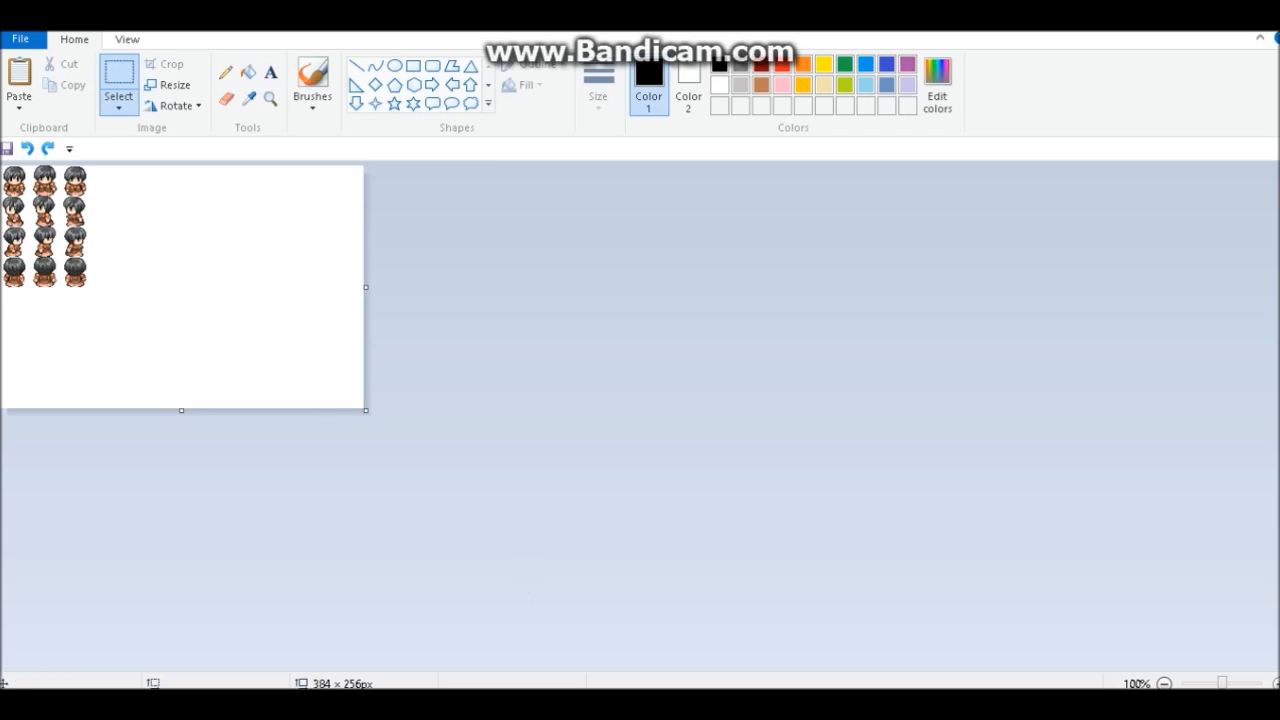
# Switch to OVF 9.png, select the entire blonde sprite image and copy it.
pyautogui.click(603, 630)
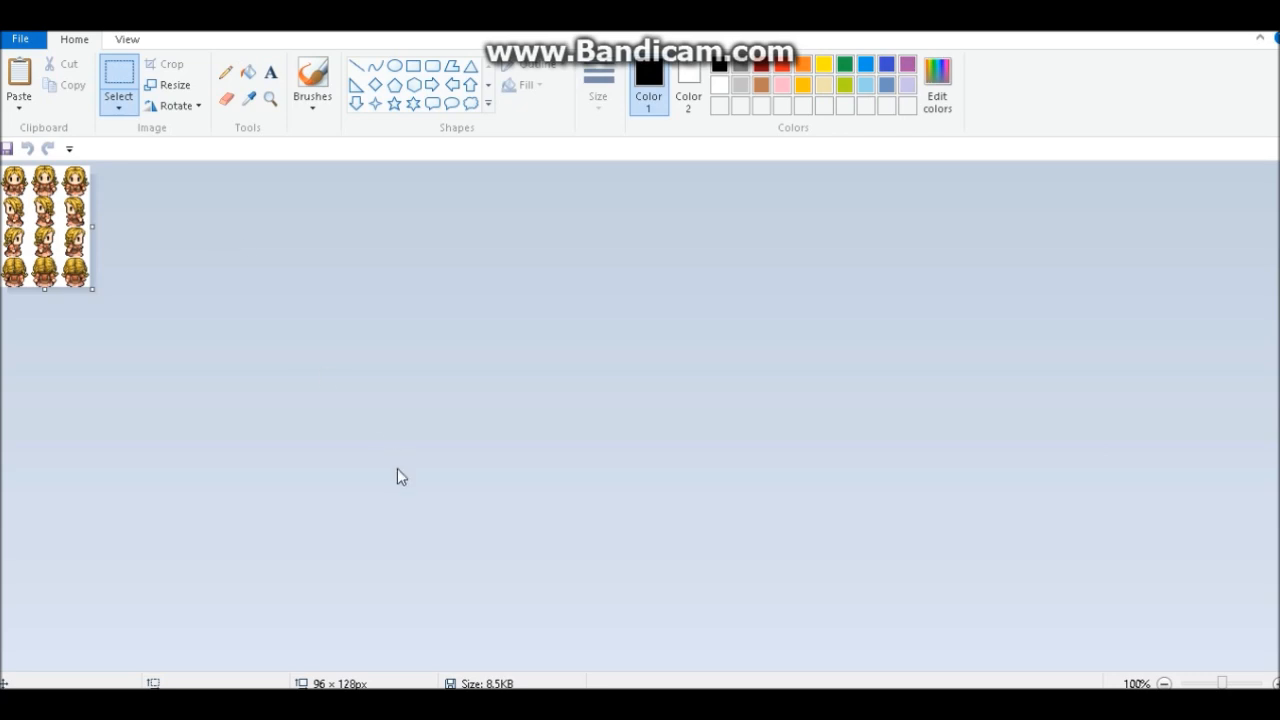
pyautogui.moveTo(391, 704)
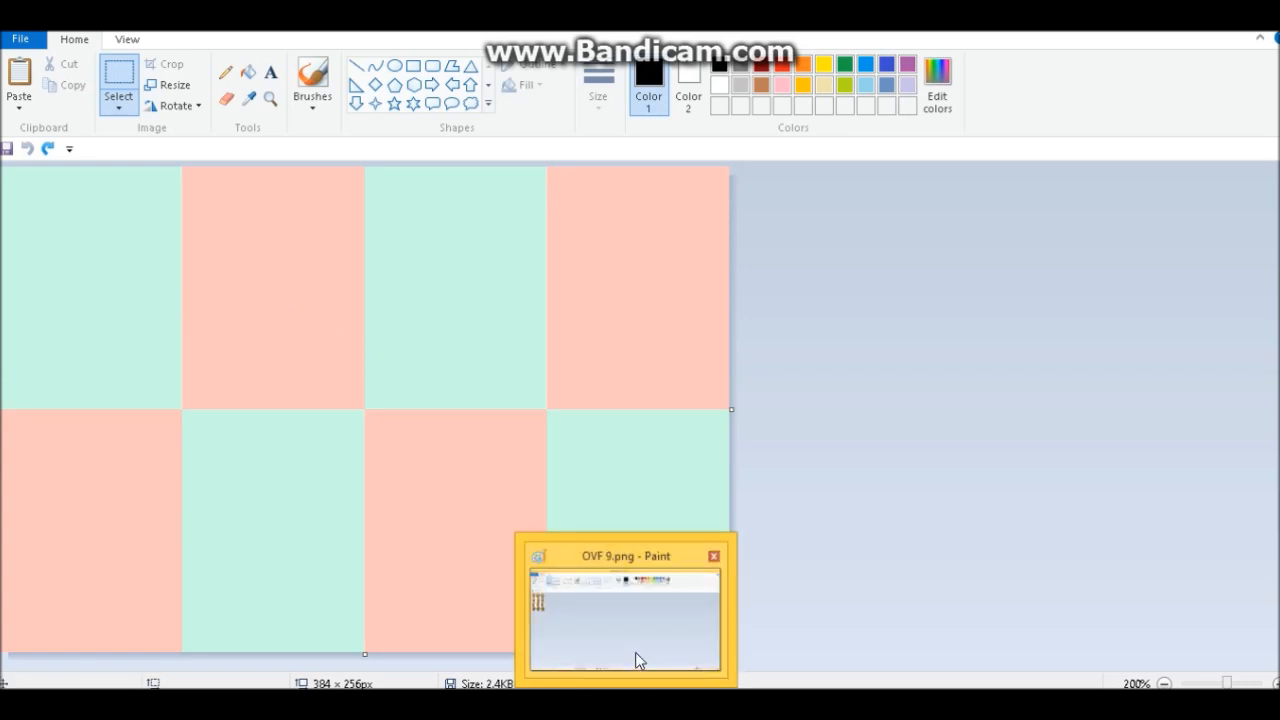
pyautogui.click(634, 660)
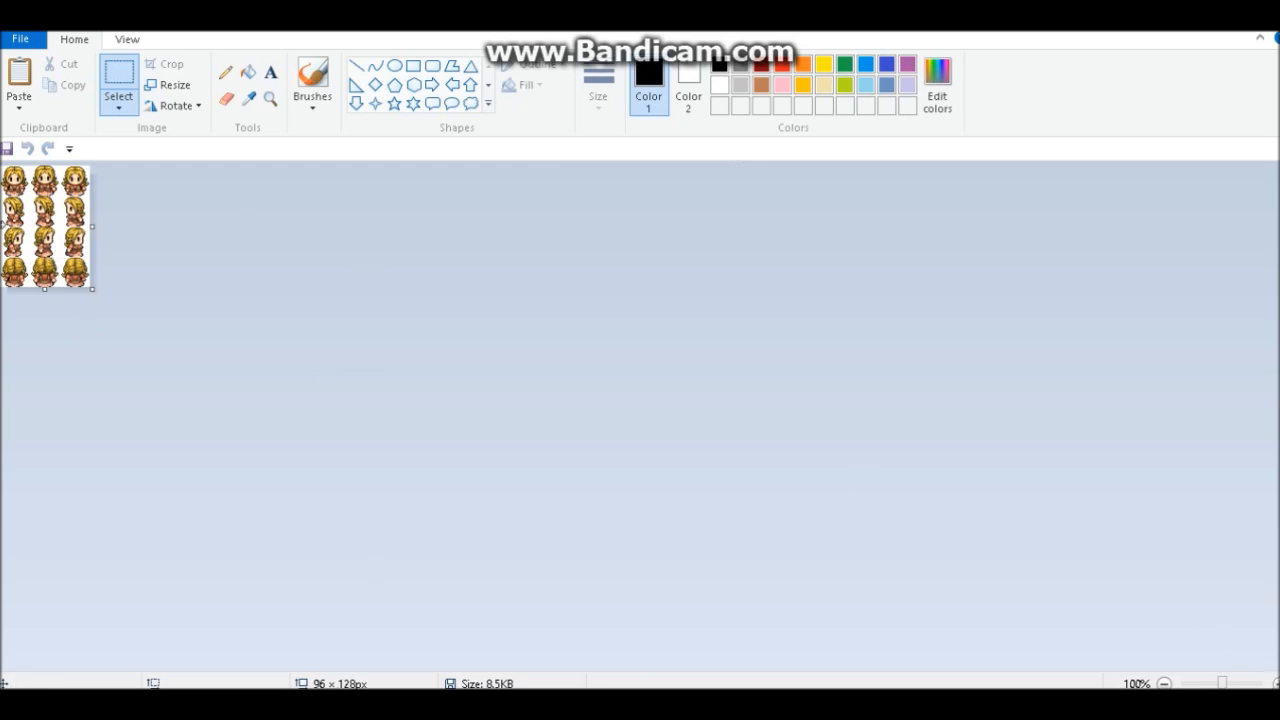
pyautogui.rightClick(31, 222)
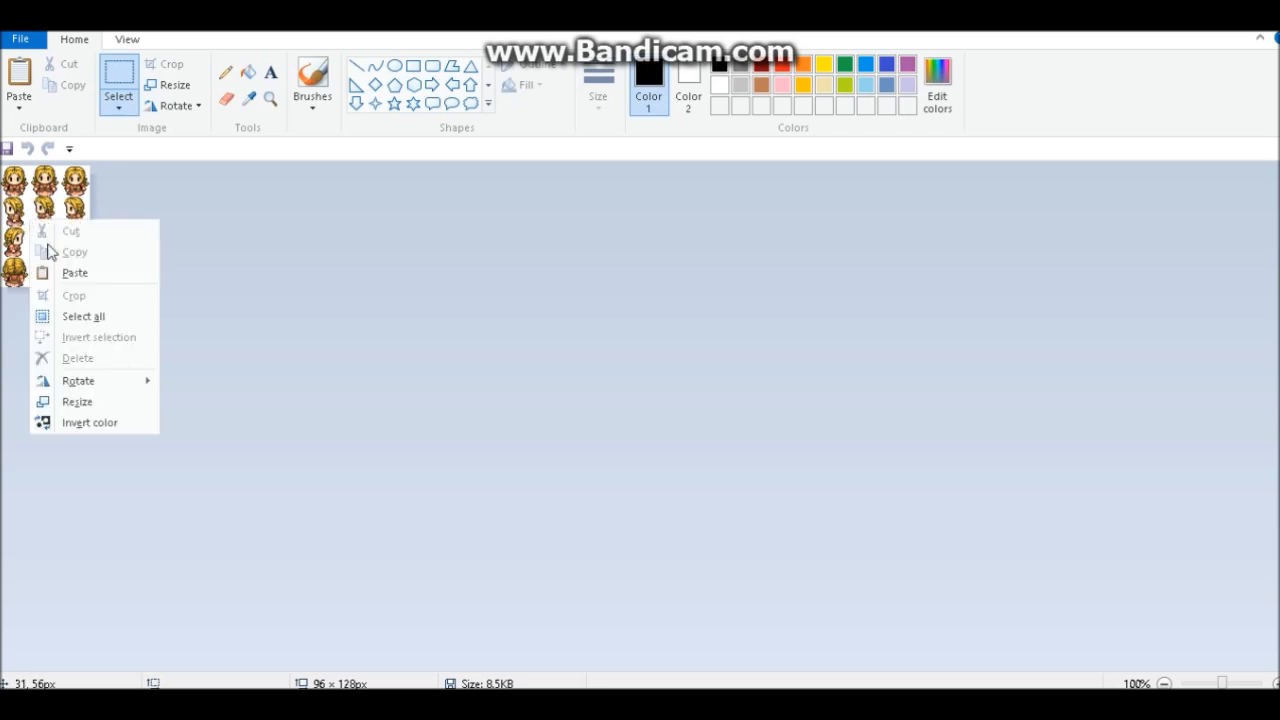
pyautogui.click(80, 317)
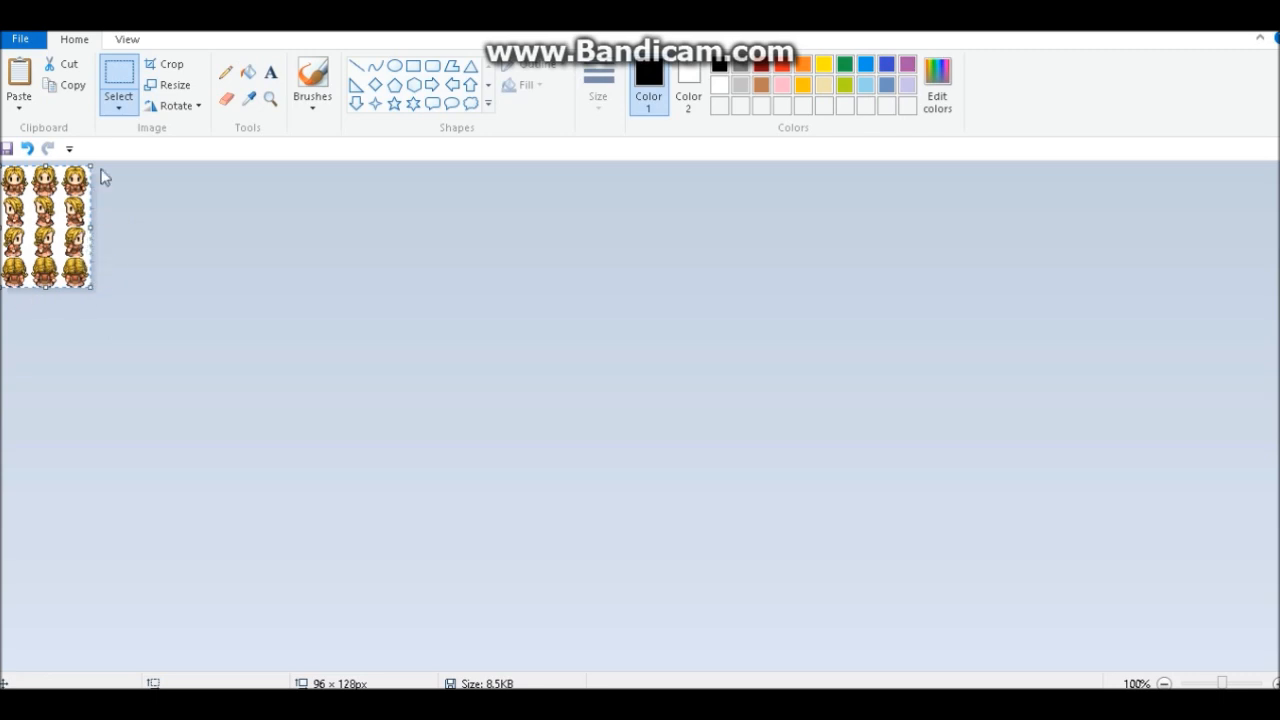
pyautogui.click(69, 86)
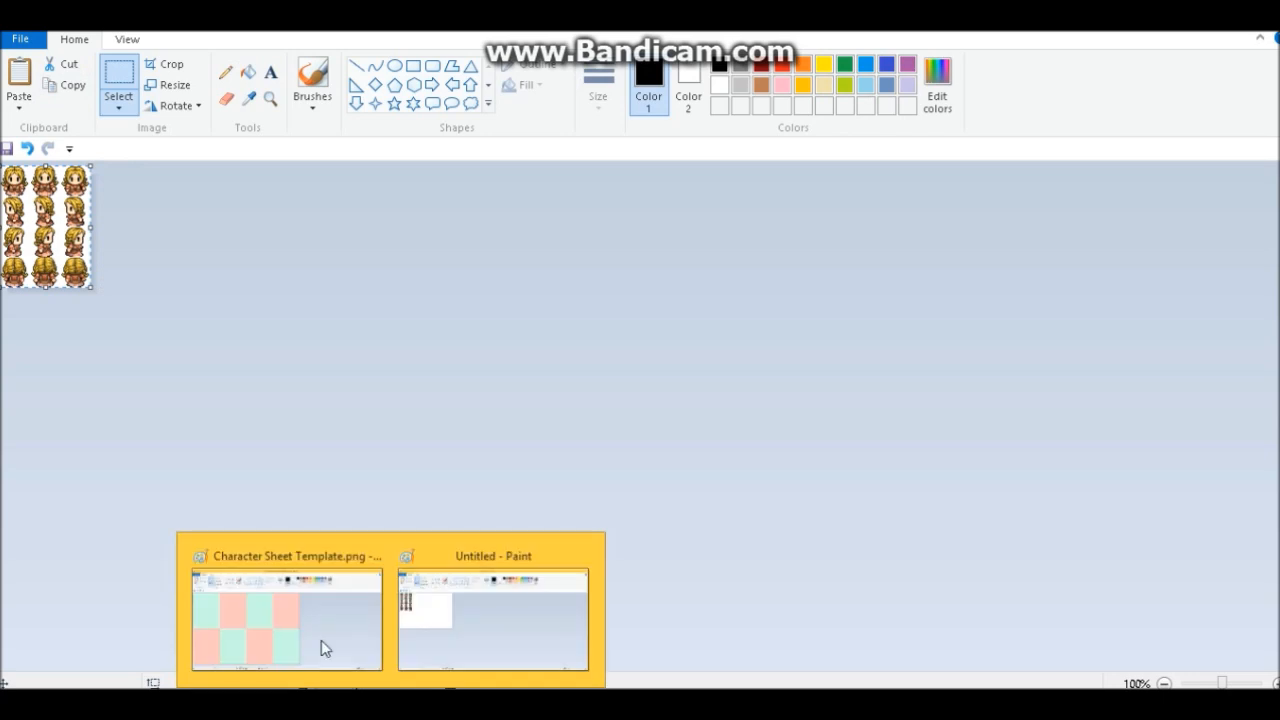
# Paste the blonde sprites into the first cell of Character Sheet Template.png, toggling transparent selection off and back on.
pyautogui.click(321, 640)
pyautogui.click(22, 97)
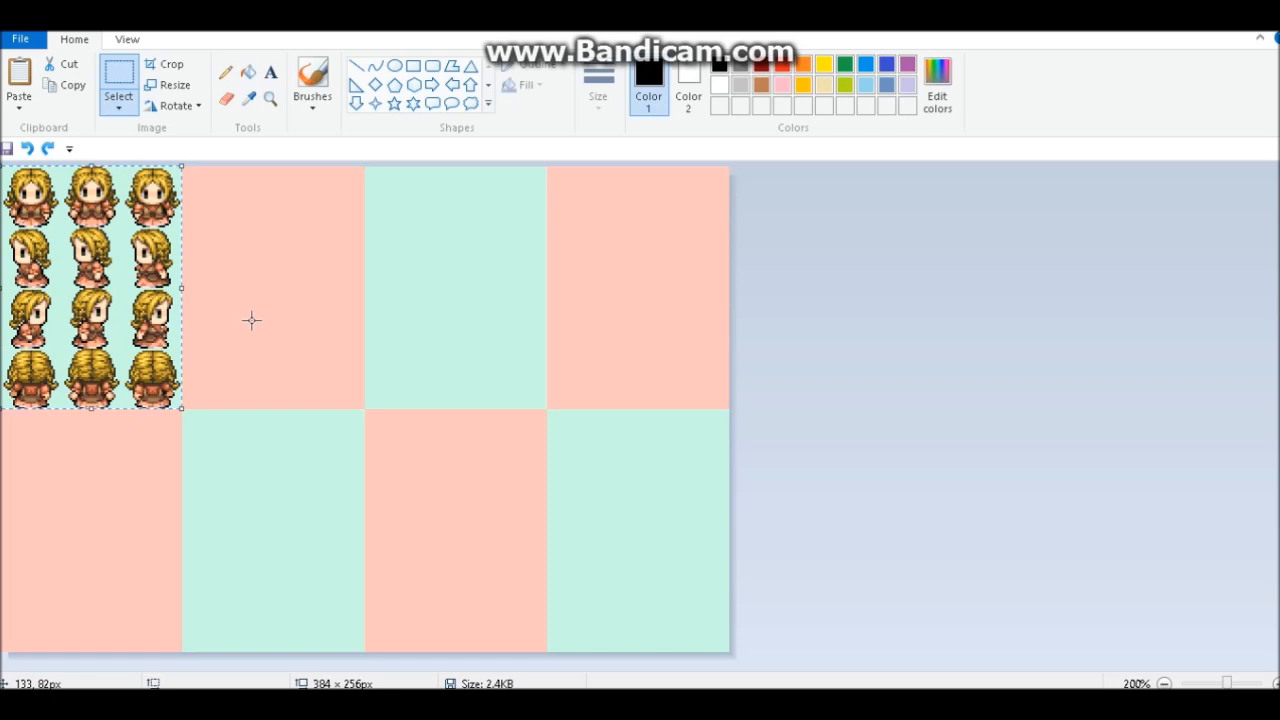
pyautogui.click(120, 108)
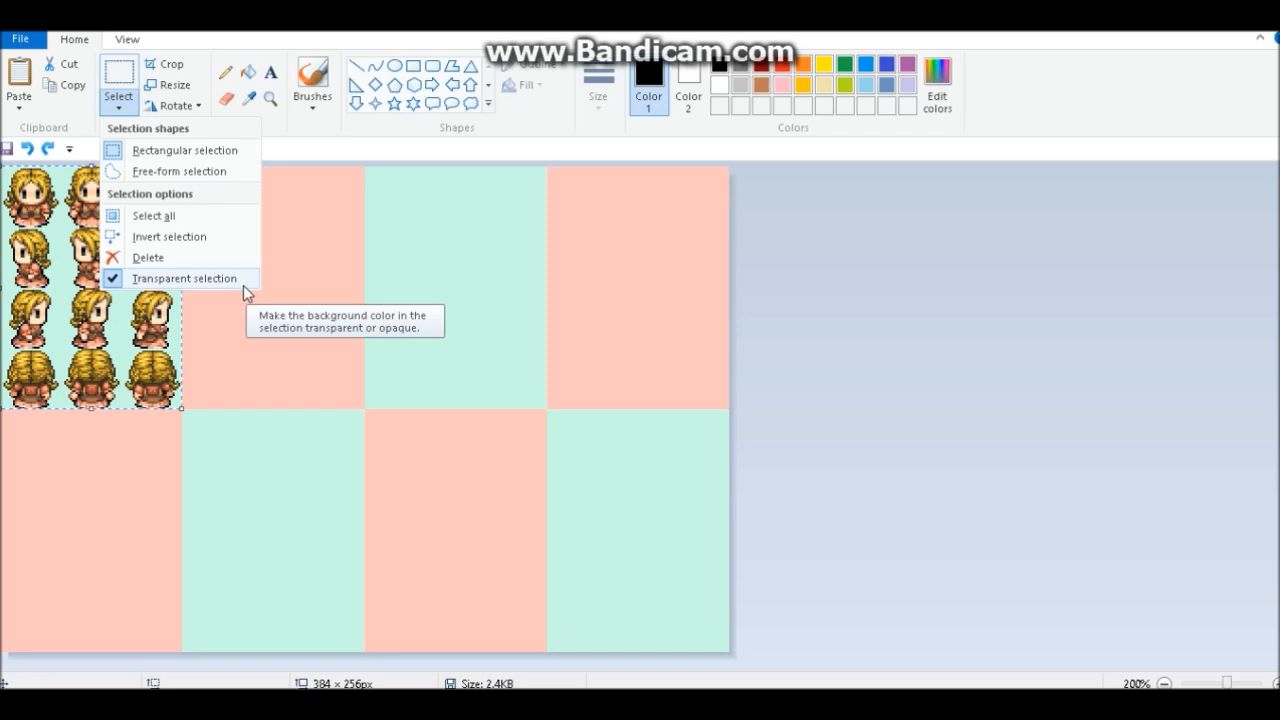
pyautogui.click(130, 284)
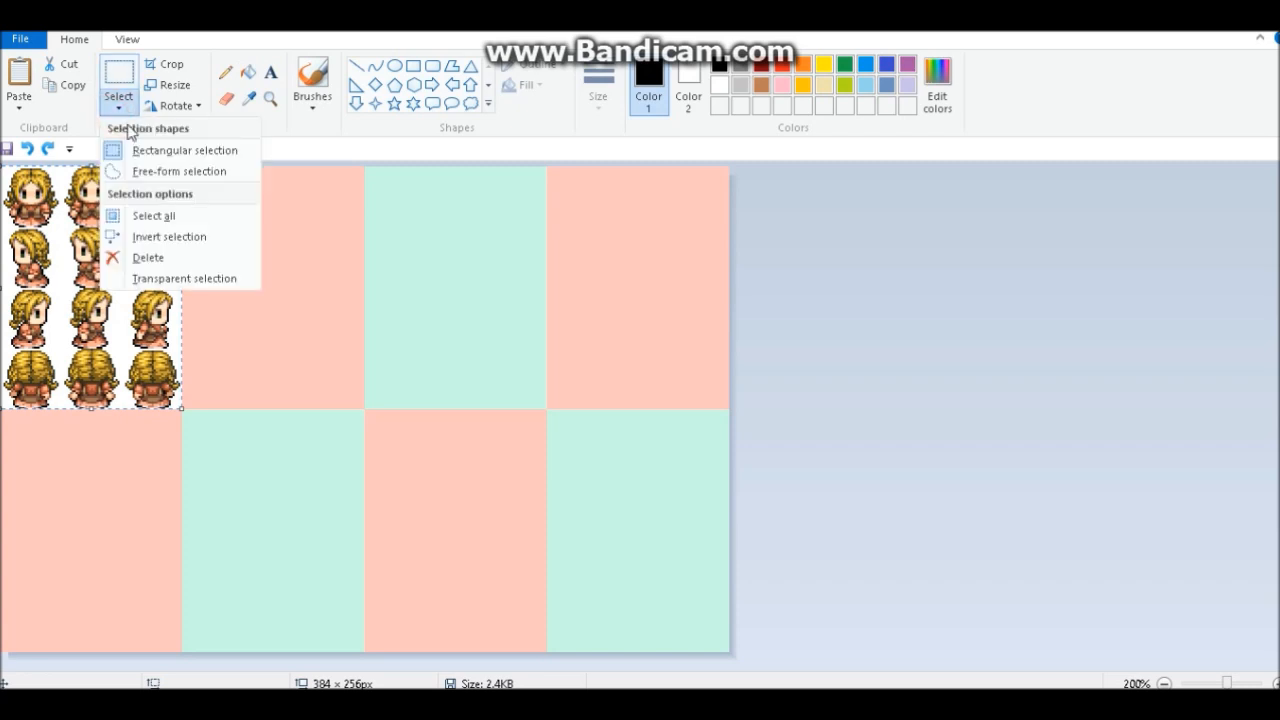
pyautogui.click(126, 279)
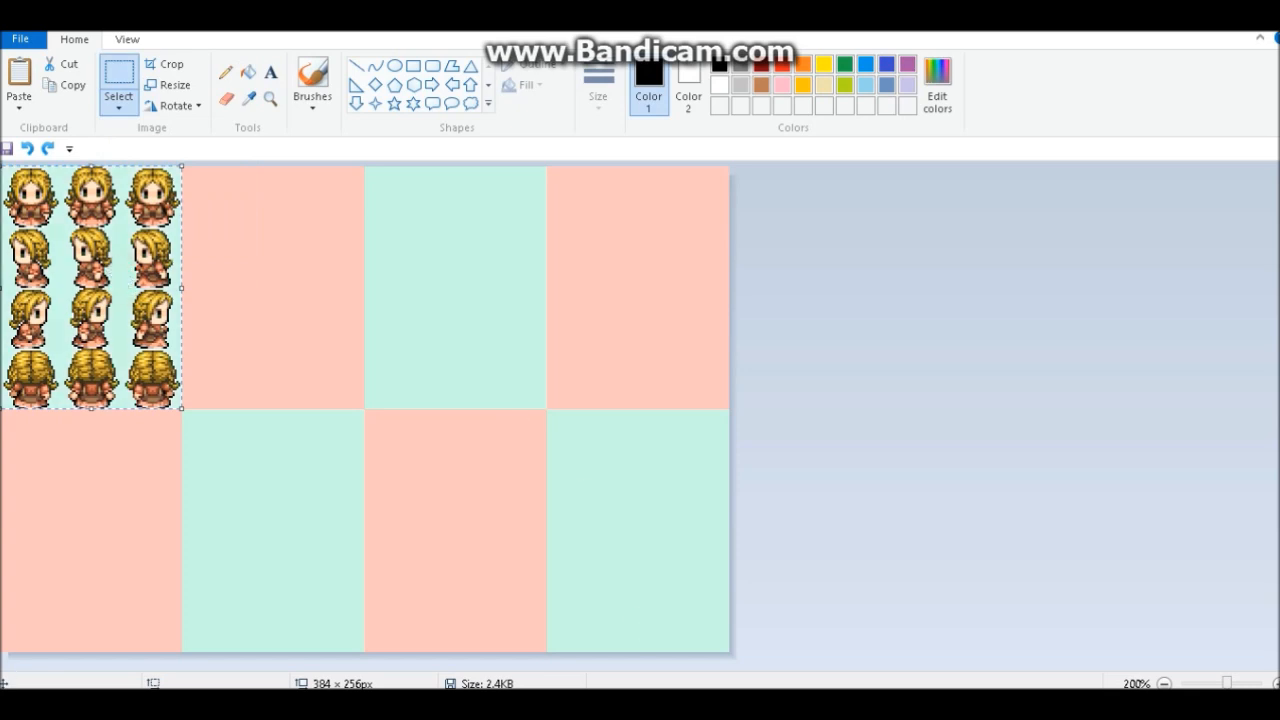
# Try out a rectangular selection of about 45 × 55 px on the blank area of the untitled image.
pyautogui.click(444, 650)
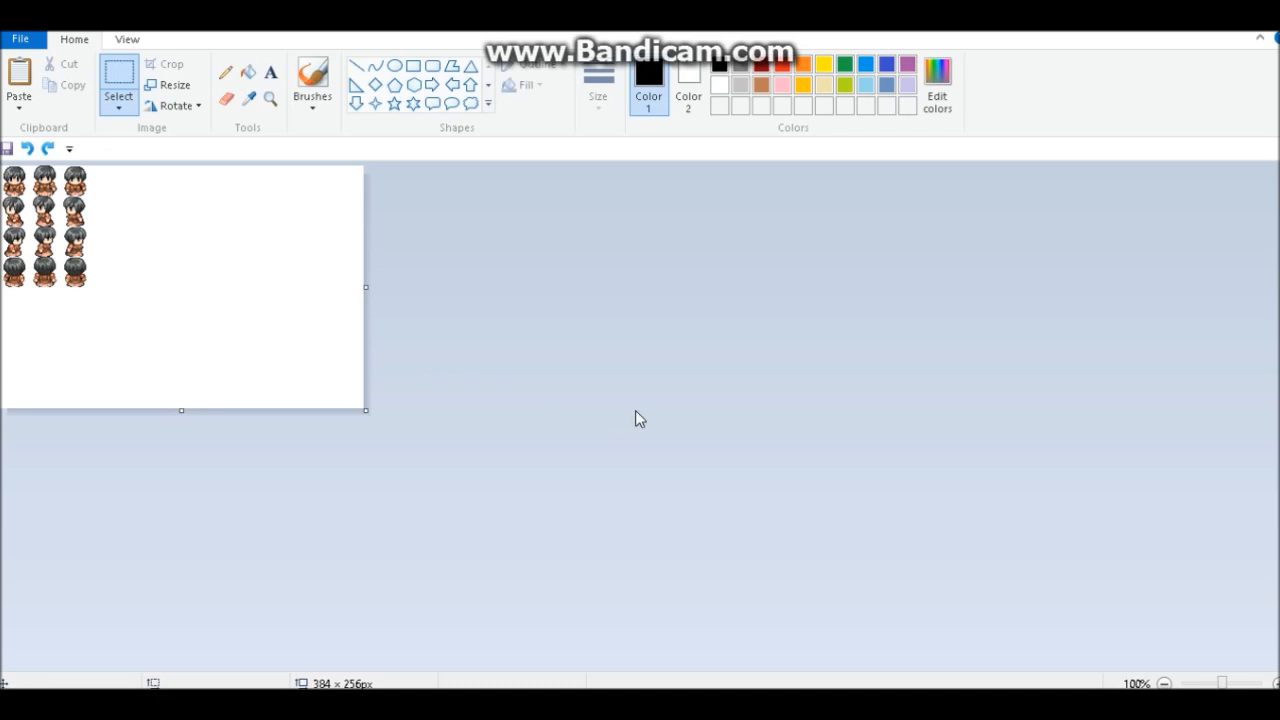
pyautogui.click(1274, 683)
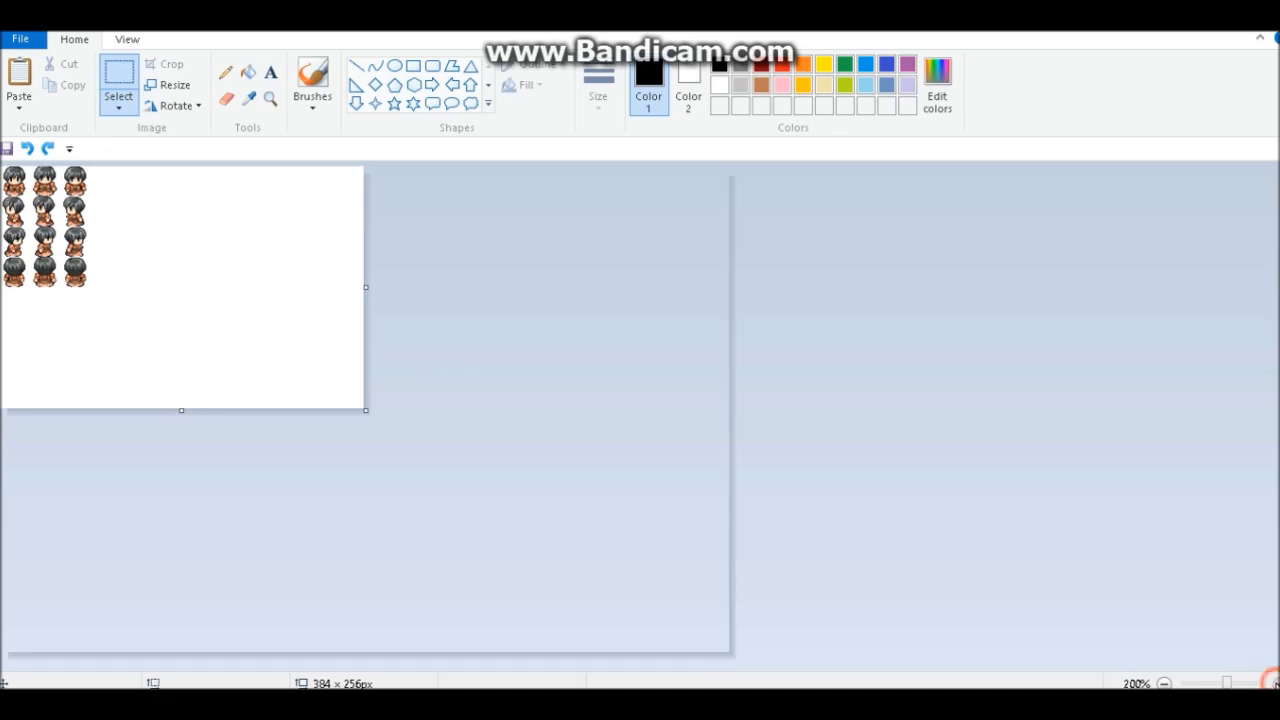
pyautogui.click(1274, 683)
pyautogui.click(1274, 683)
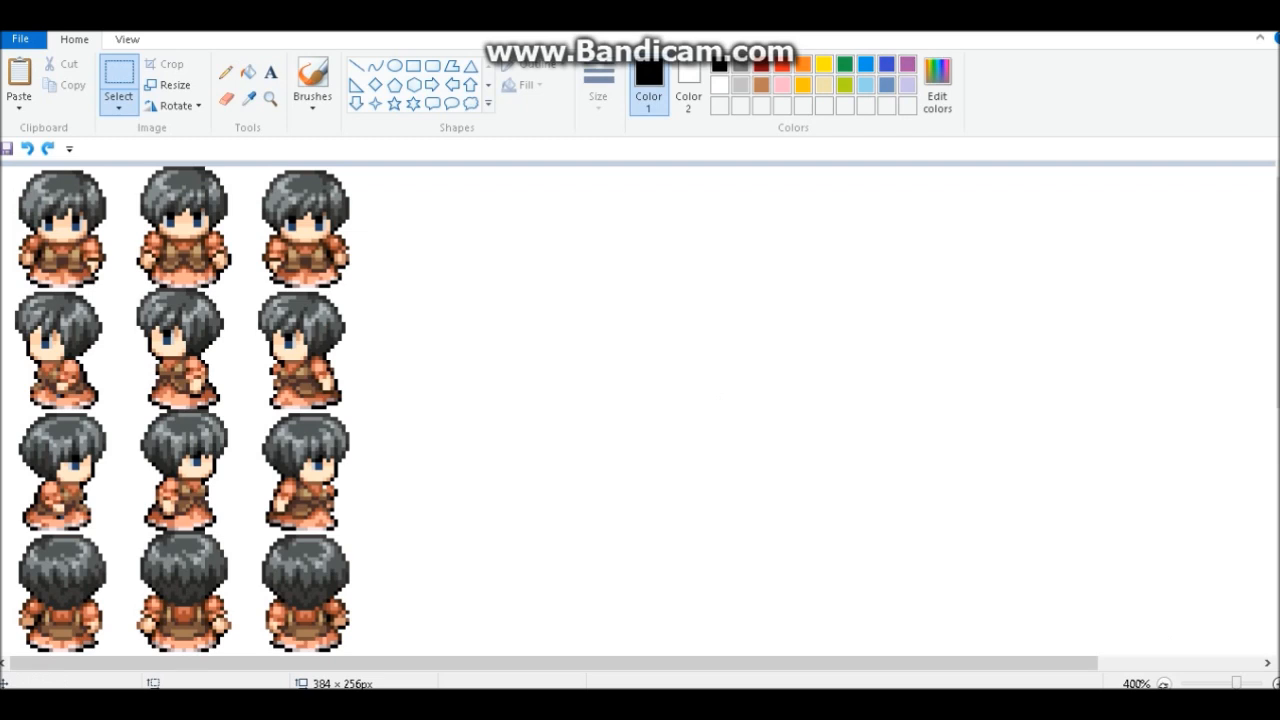
pyautogui.click(1163, 683)
pyautogui.click(1163, 683)
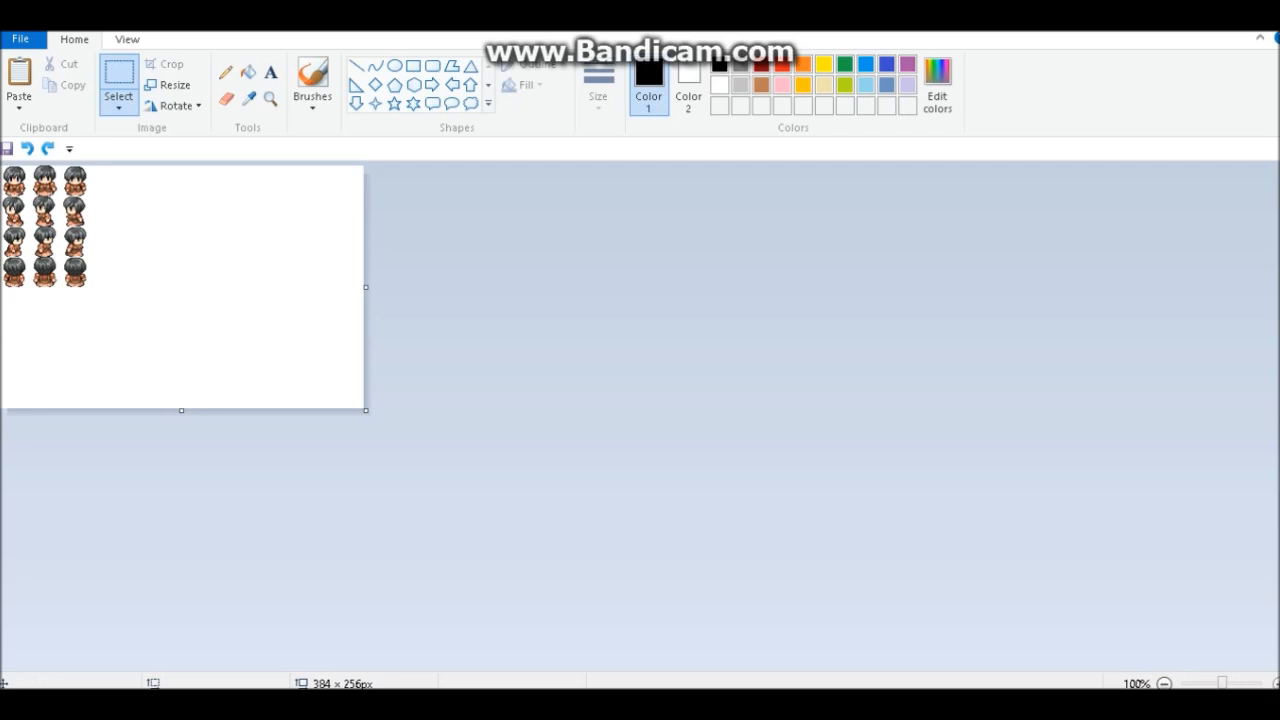
pyautogui.scroll(3, 926, 497)
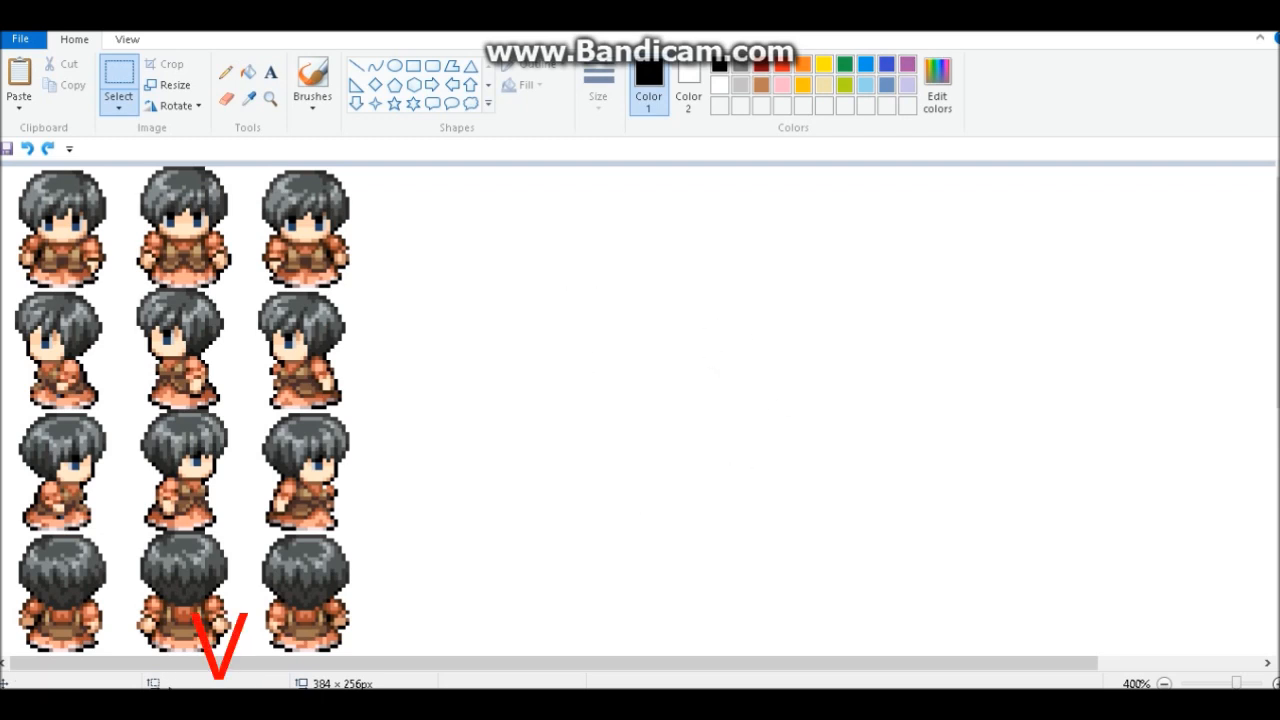
pyautogui.moveTo(611, 333); pyautogui.dragTo(782, 541)
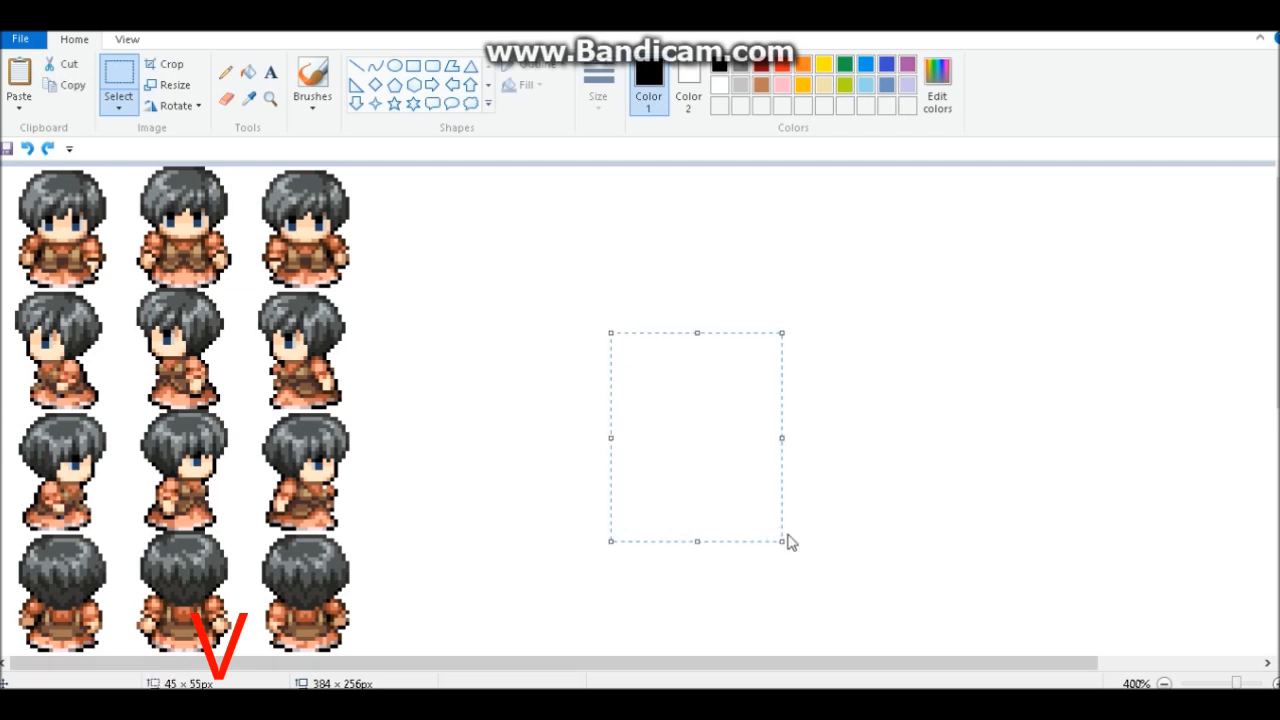
pyautogui.moveTo(673, 427); pyautogui.dragTo(681, 321)
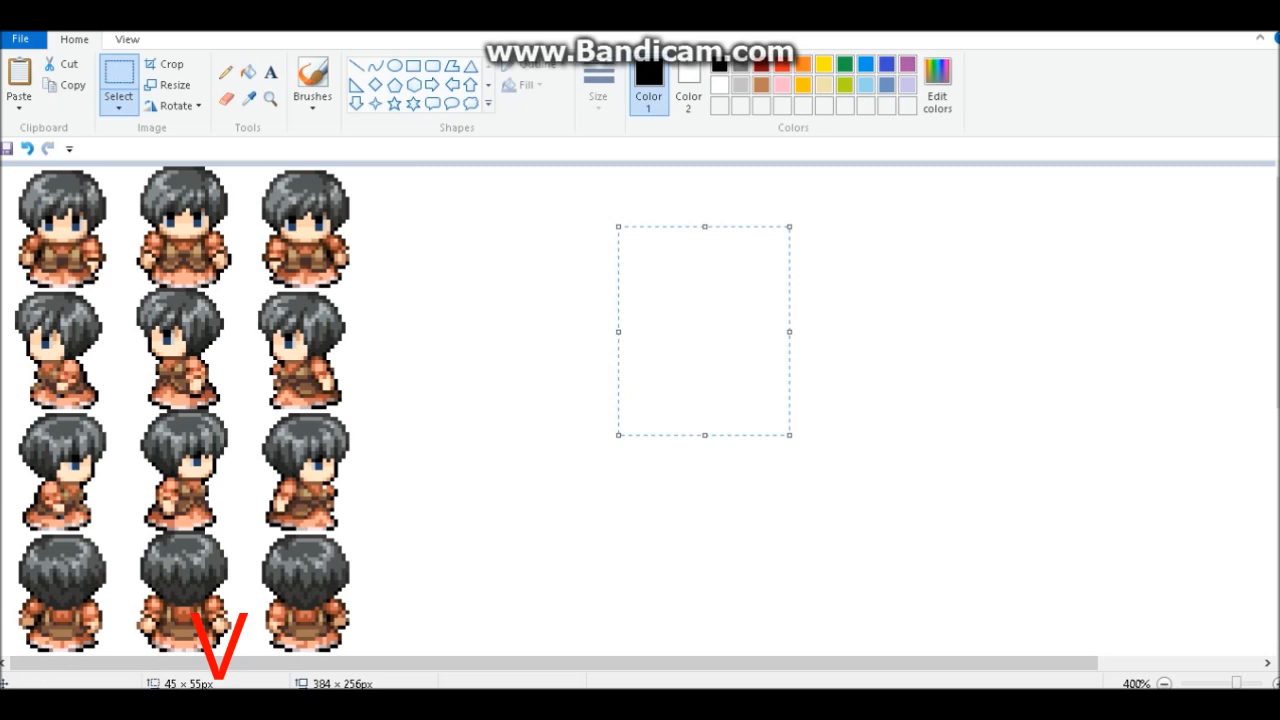
pyautogui.moveTo(713, 342); pyautogui.dragTo(748, 353)
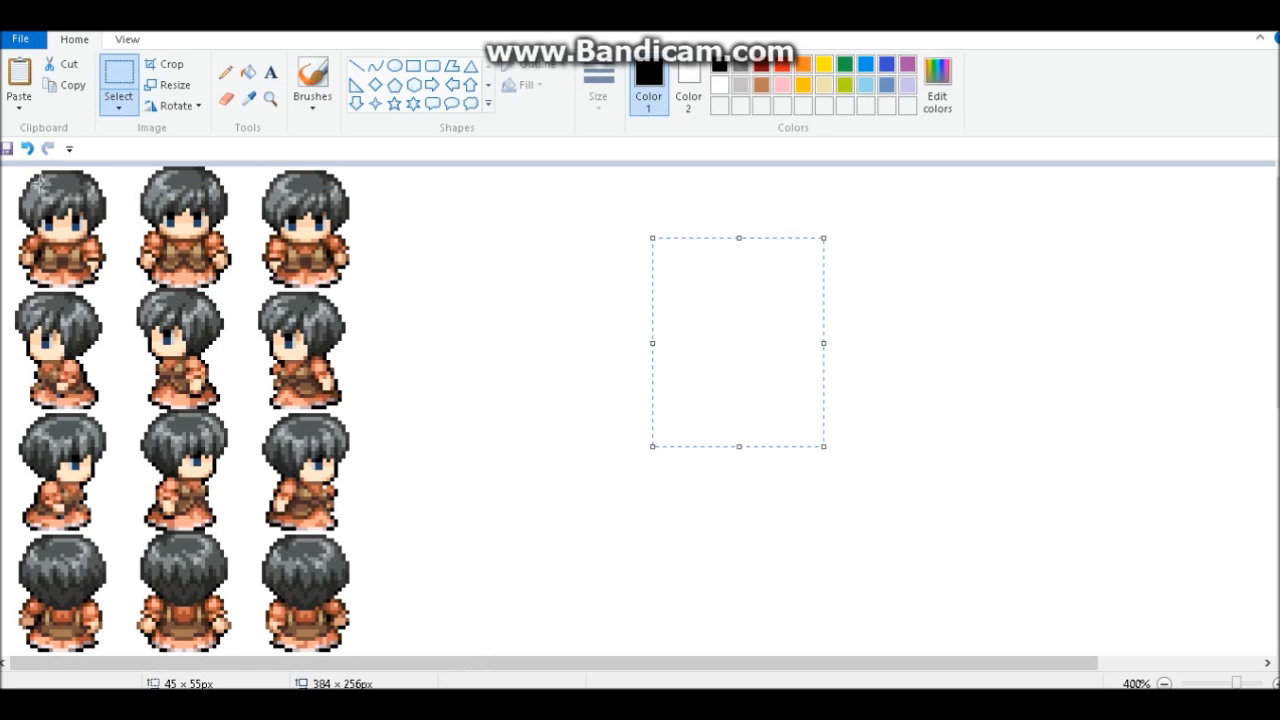
pyautogui.click(543, 306)
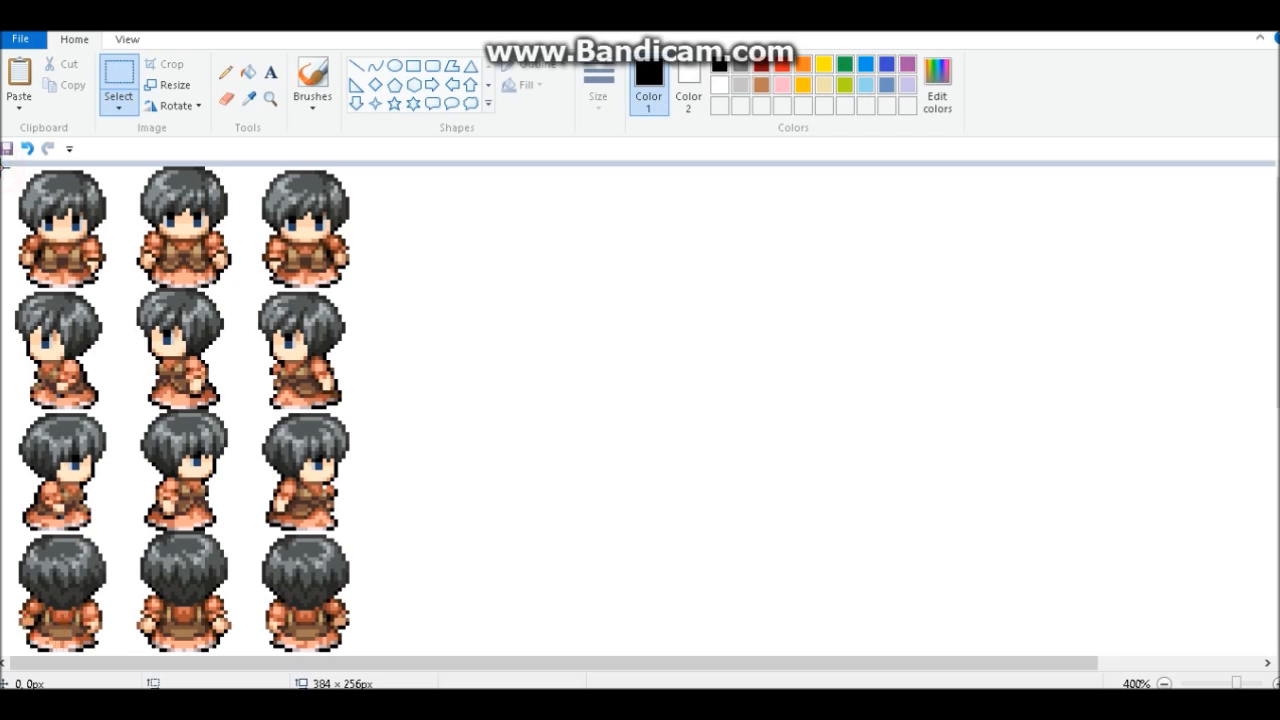
# Select the black-haired sprite block from the canvas corner as a 96 × 128 px area, shift it slightly and copy it.
pyautogui.moveTo(4, 168)
pyautogui.mouseDown()
pyautogui.moveTo(22, 186)
pyautogui.moveTo(381, 206)
pyautogui.moveTo(362, 206)
pyautogui.moveTo(359, 648)
pyautogui.mouseUp()
pyautogui.moveTo(242, 510); pyautogui.dragTo(258, 472)
pyautogui.click(72, 87)
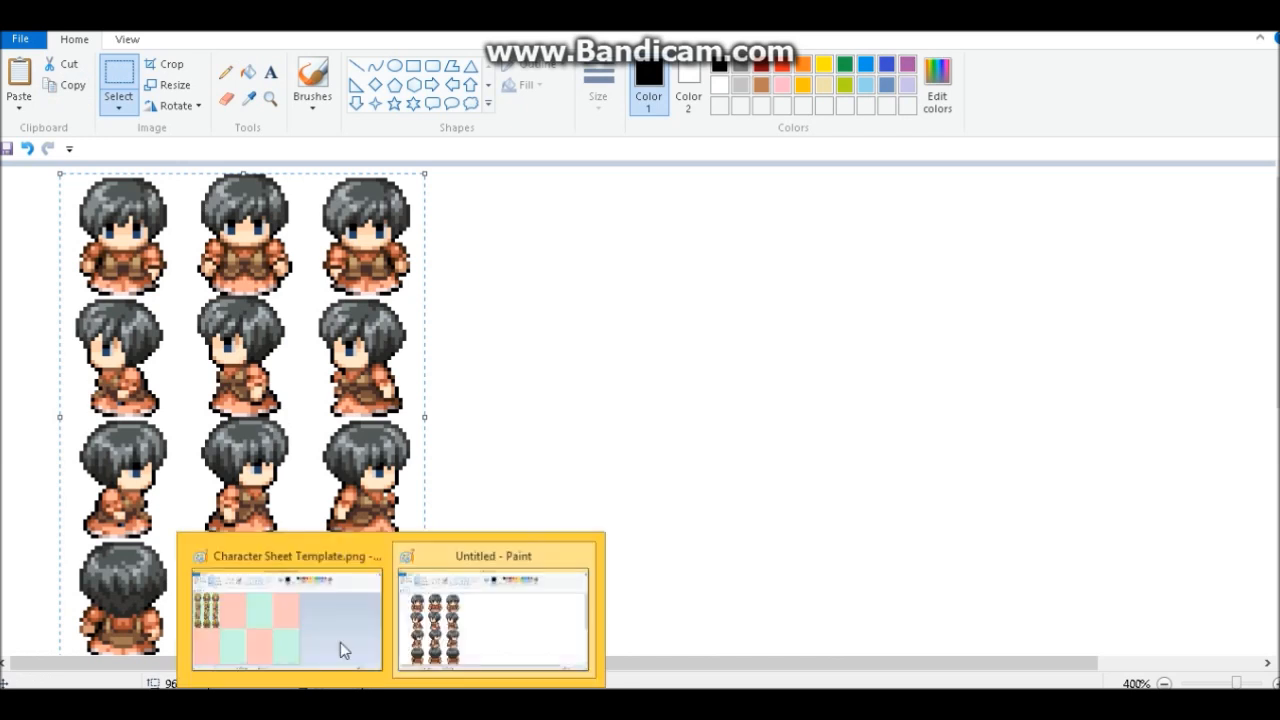
# Paste the black-haired sprites into Character Sheet Template.png and move them over the second cell of the upper row.
pyautogui.click(340, 628)
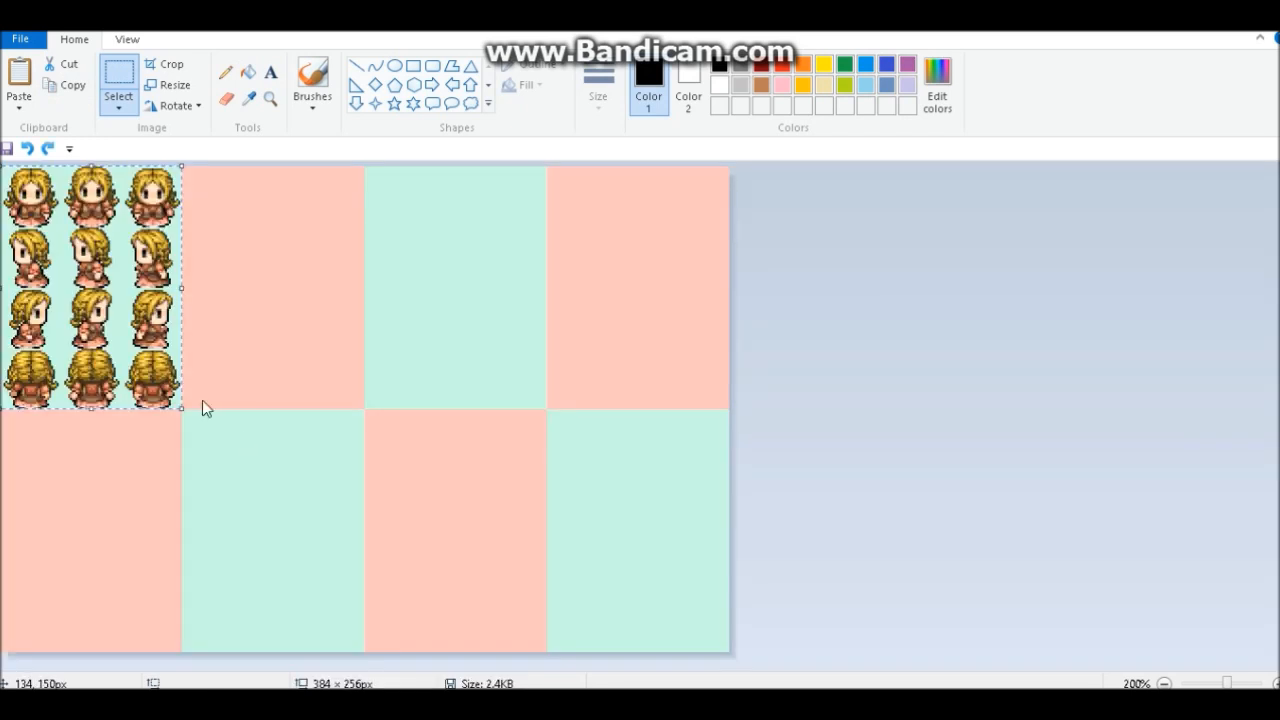
pyautogui.click(17, 75)
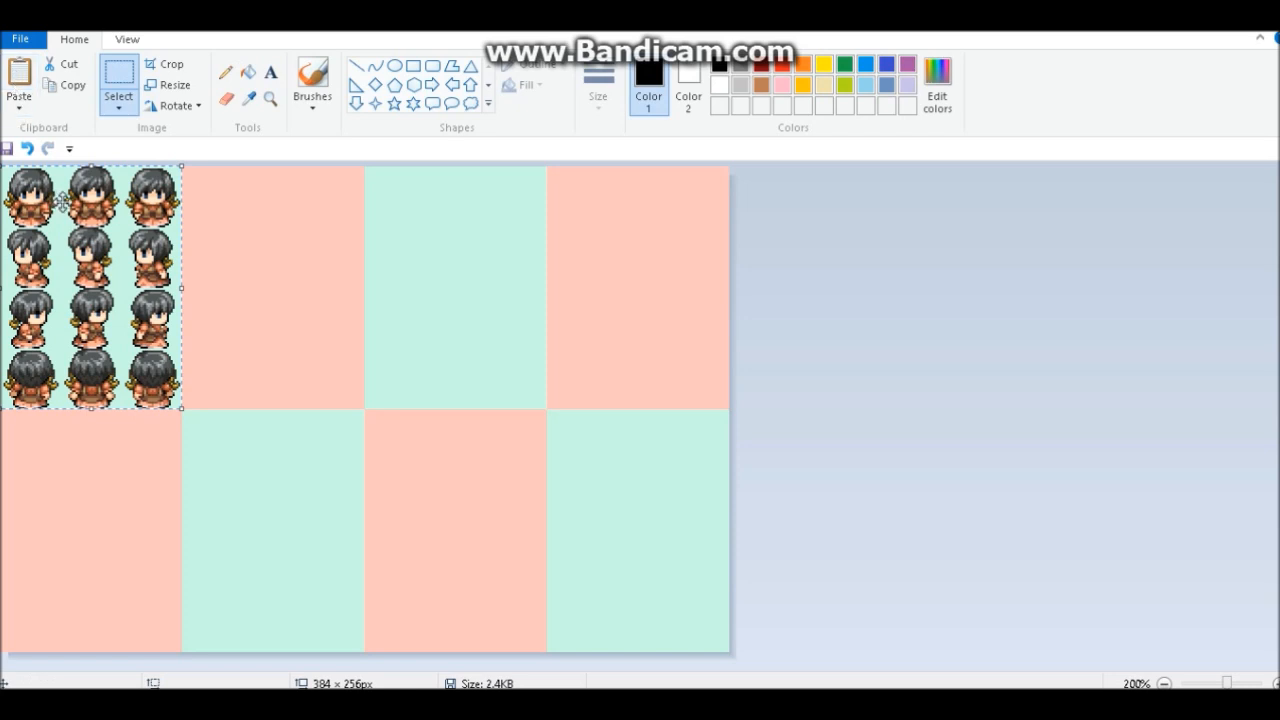
pyautogui.click(117, 110)
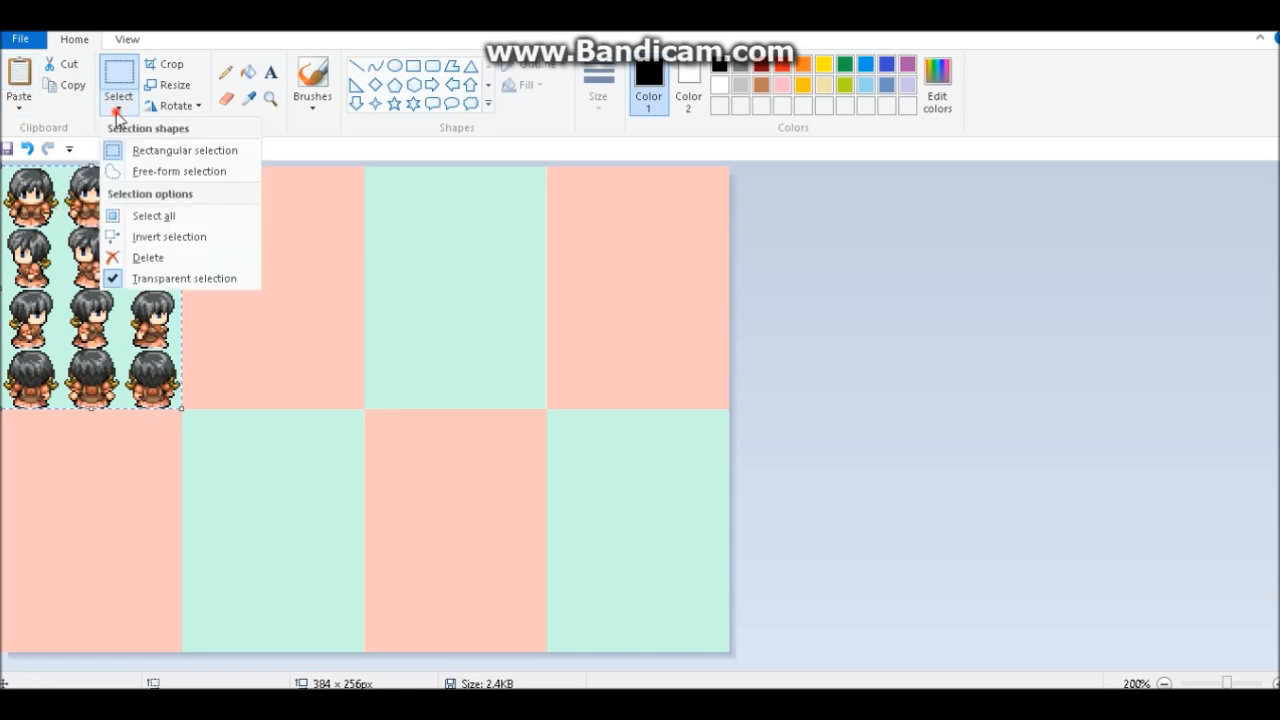
pyautogui.click(115, 110)
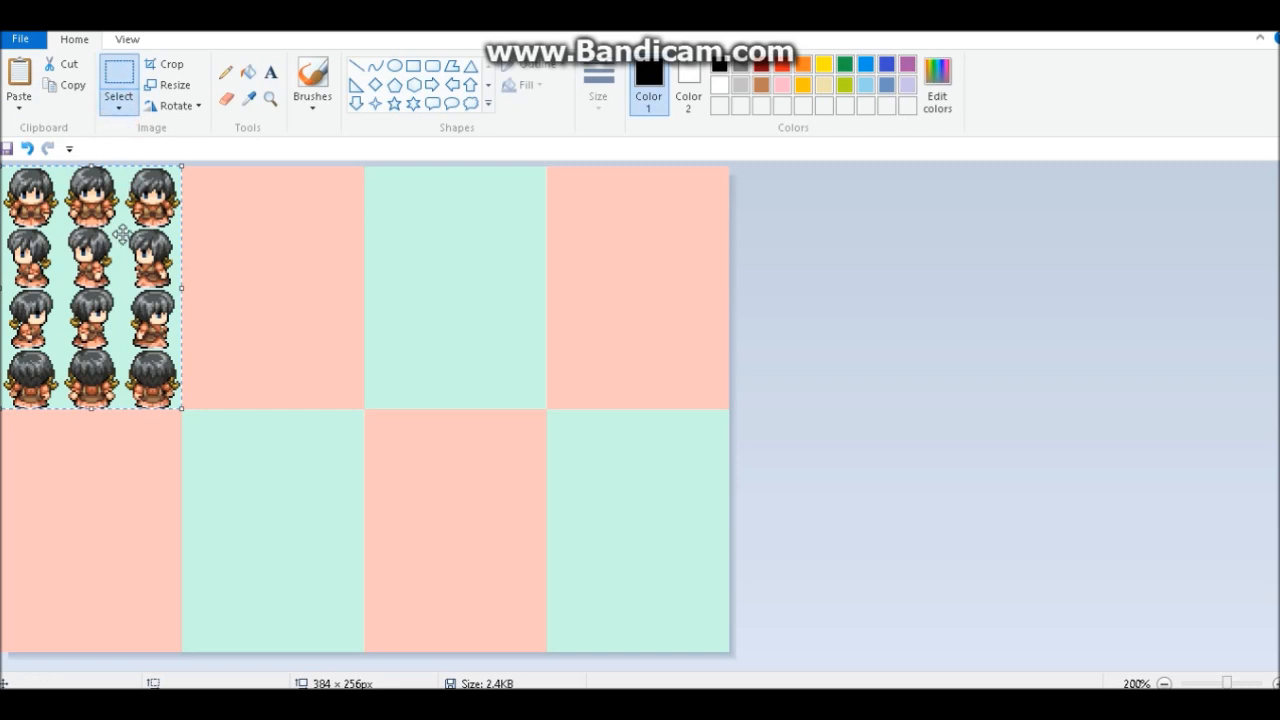
pyautogui.moveTo(149, 279); pyautogui.dragTo(258, 270)
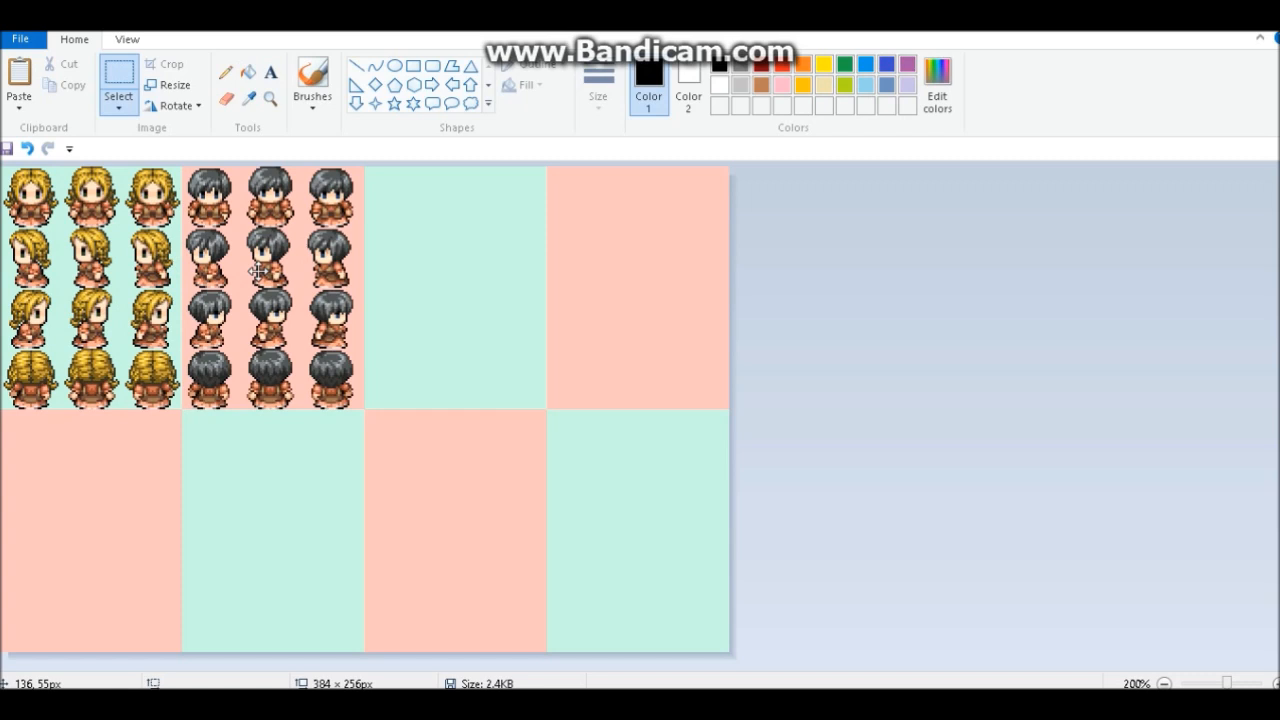
pyautogui.moveTo(257, 271); pyautogui.dragTo(251, 275)
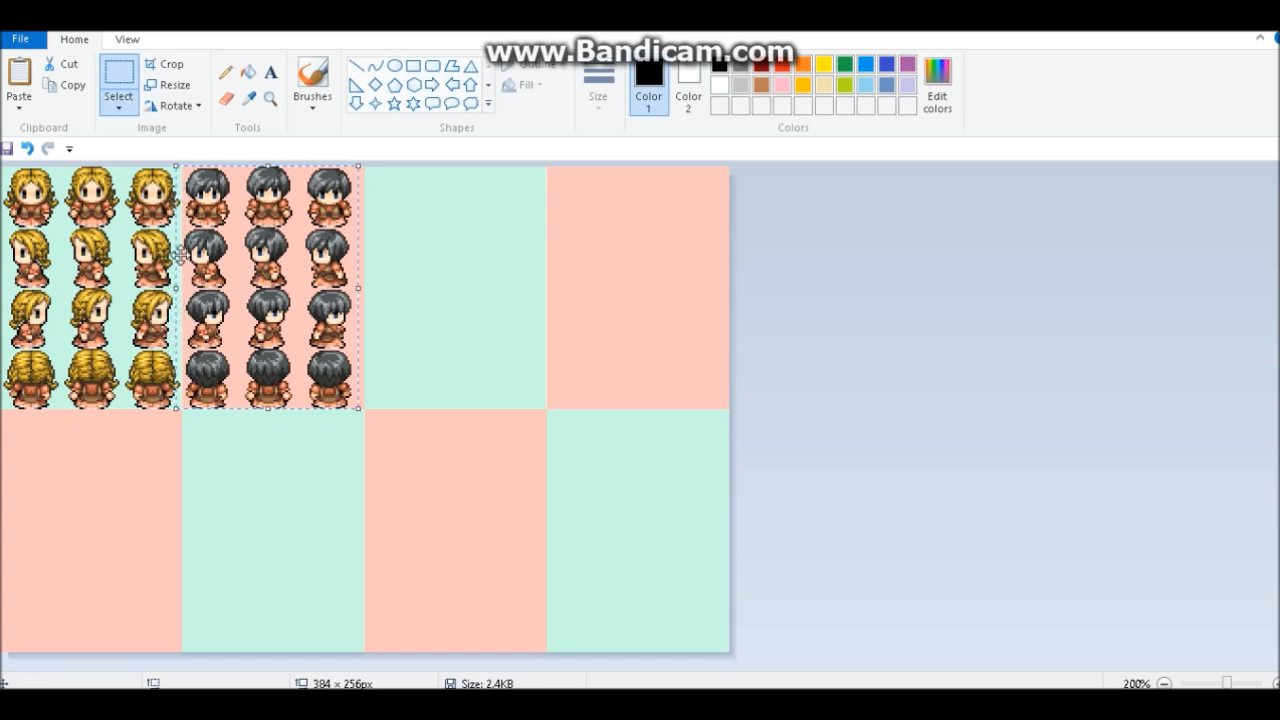
# Turn off transparent selection for the pasted black-haired sprite block.
pyautogui.click(119, 105)
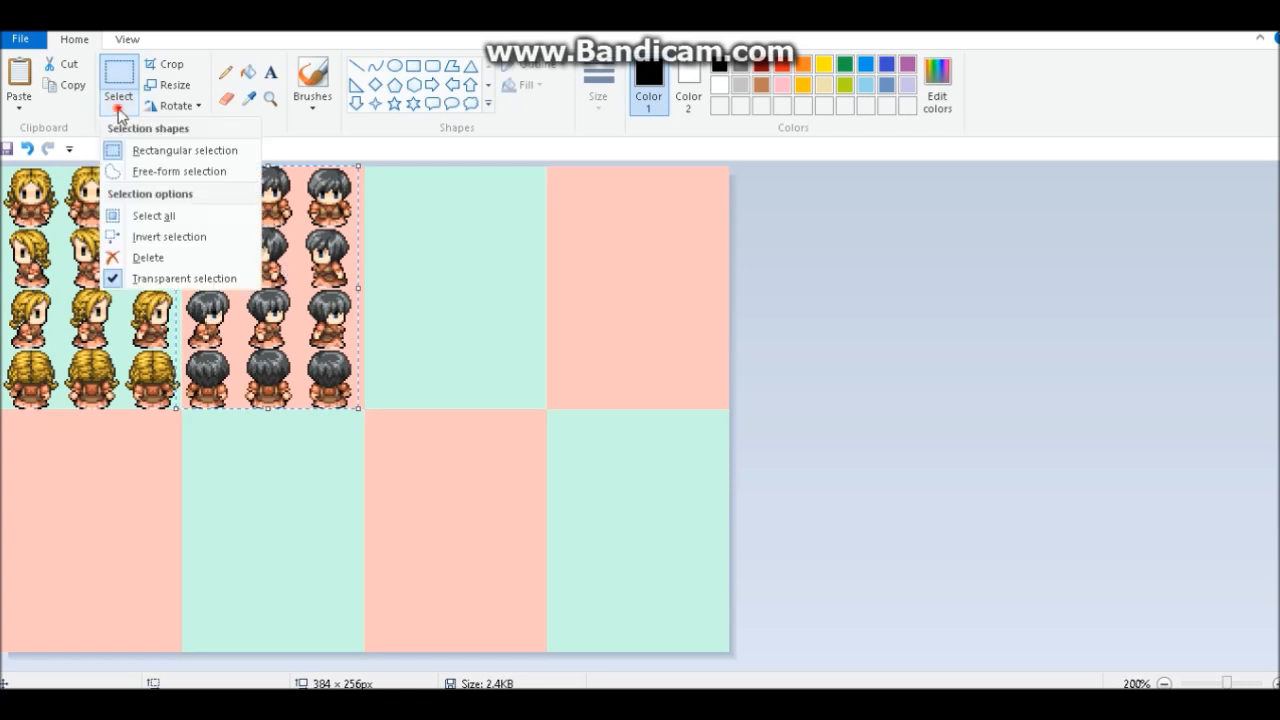
pyautogui.click(168, 279)
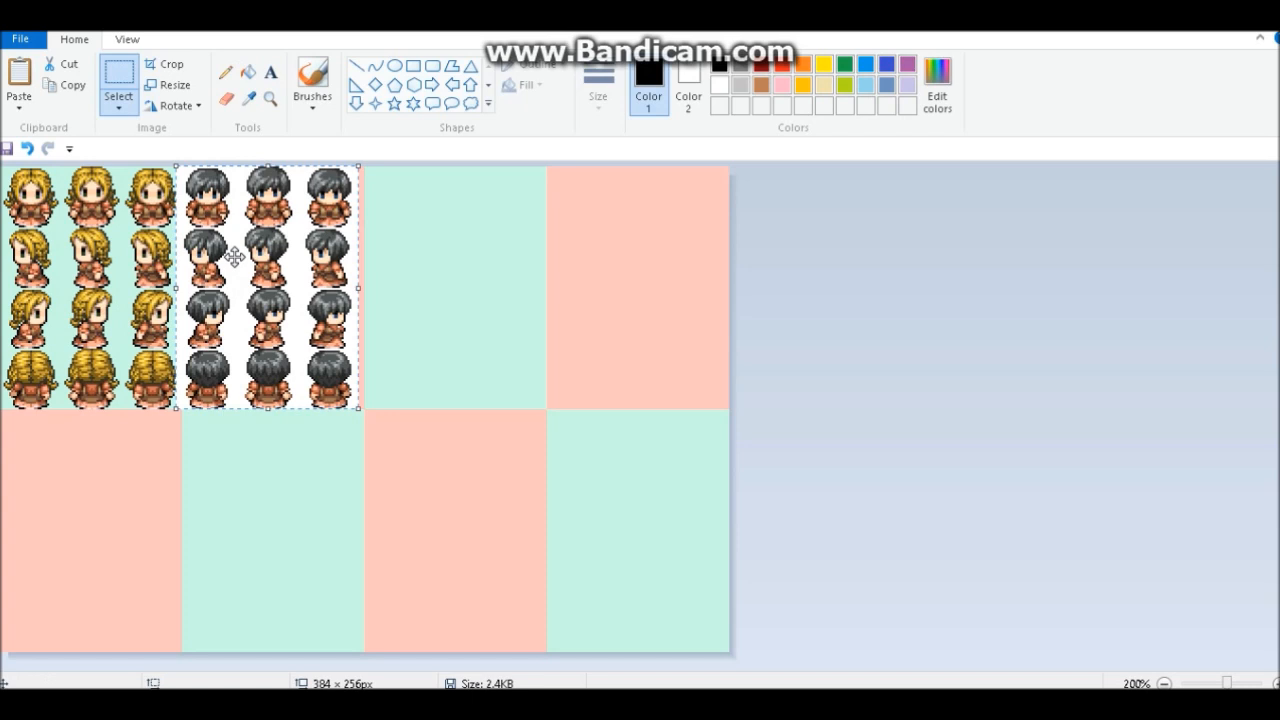
# Align the pasted black-haired sprites with the second cell of the upper row, turn on transparent selection and drop the selection.
pyautogui.moveTo(234, 257)
pyautogui.mouseDown()
pyautogui.moveTo(427, 262)
pyautogui.moveTo(243, 263)
pyautogui.mouseUp()
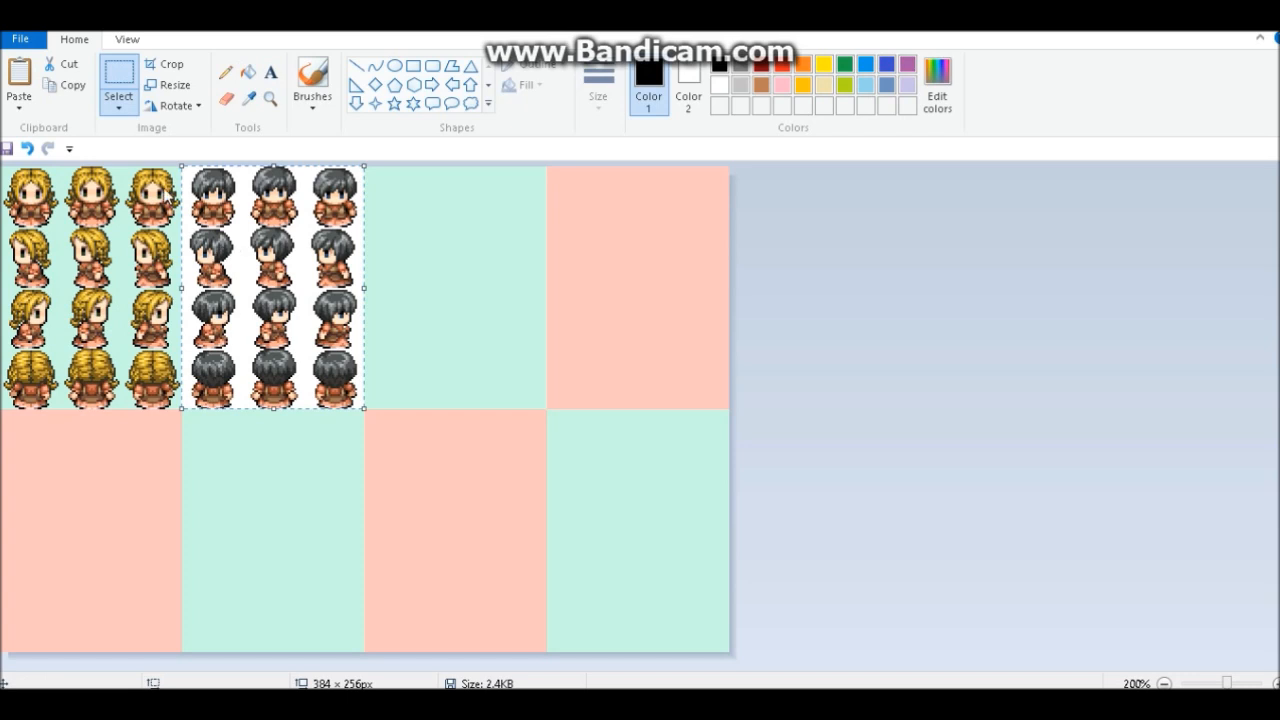
pyautogui.click(118, 108)
pyautogui.click(184, 278)
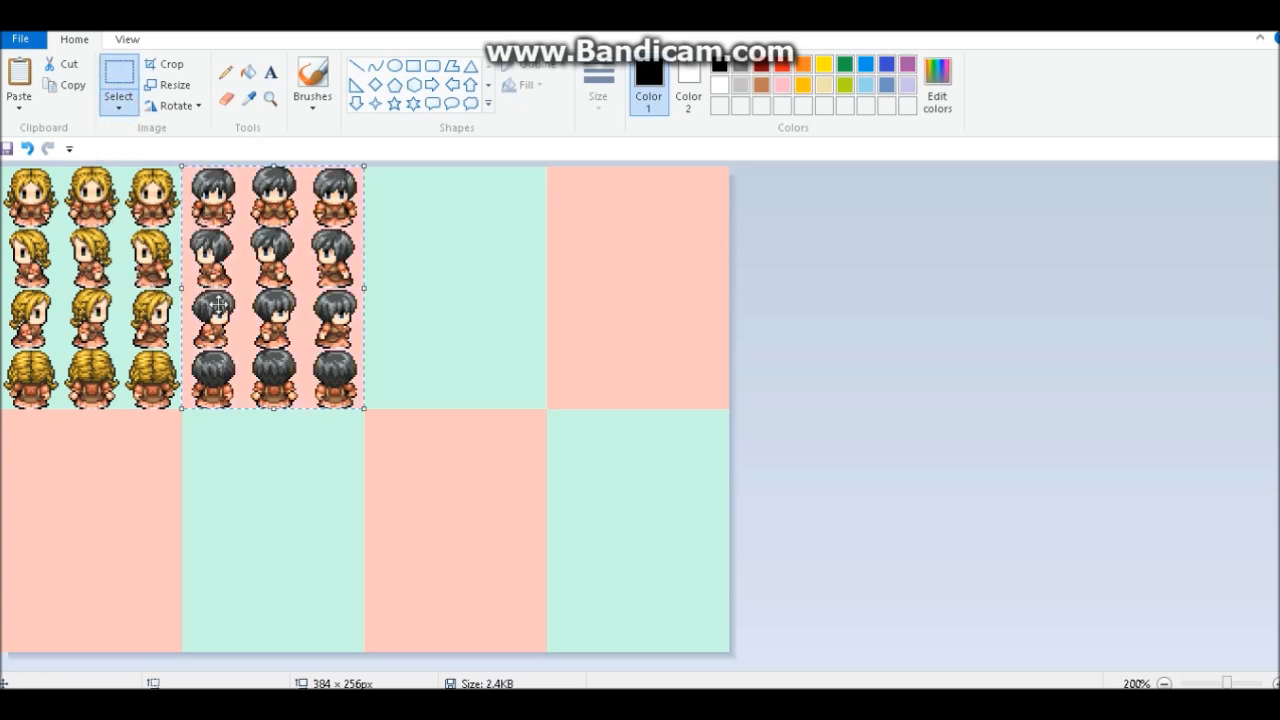
pyautogui.click(911, 318)
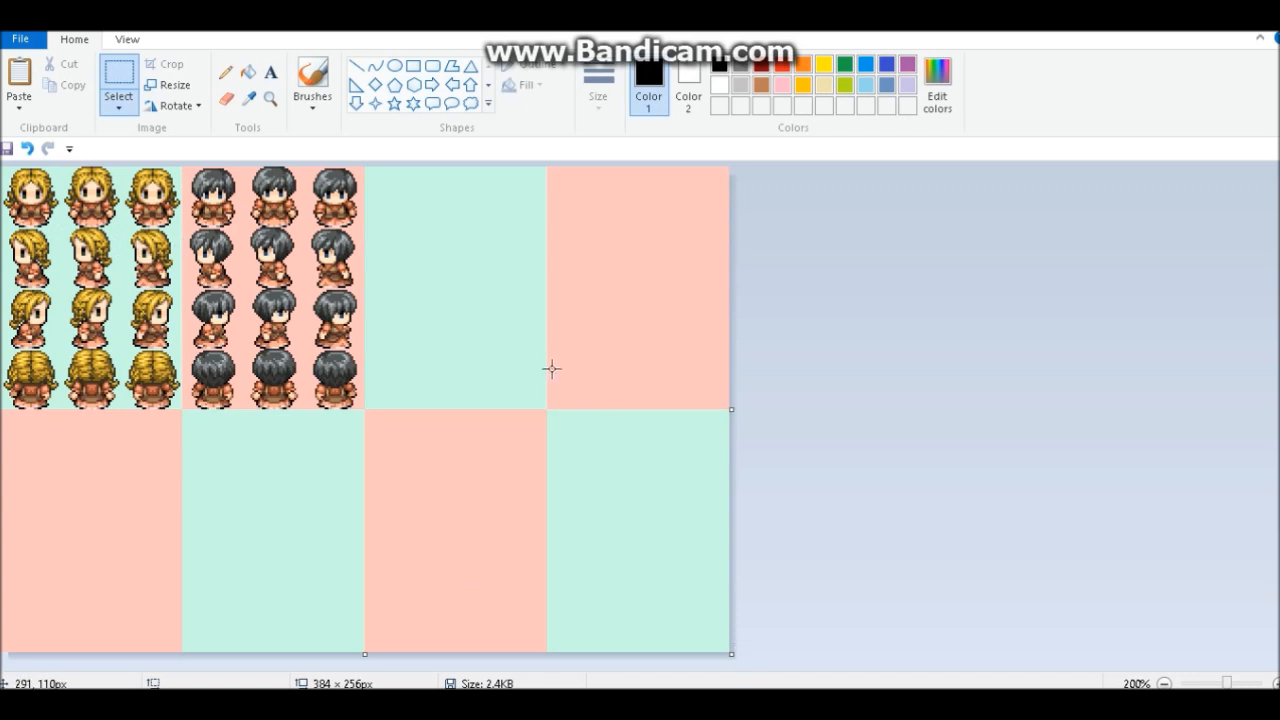
# Switch to RPG Maker VX Ace and import BG Character Set 5.png into Graphics/Characters with mint green as transparent and pink as translucent color.
pyautogui.hotkey('alt', 'Tab')
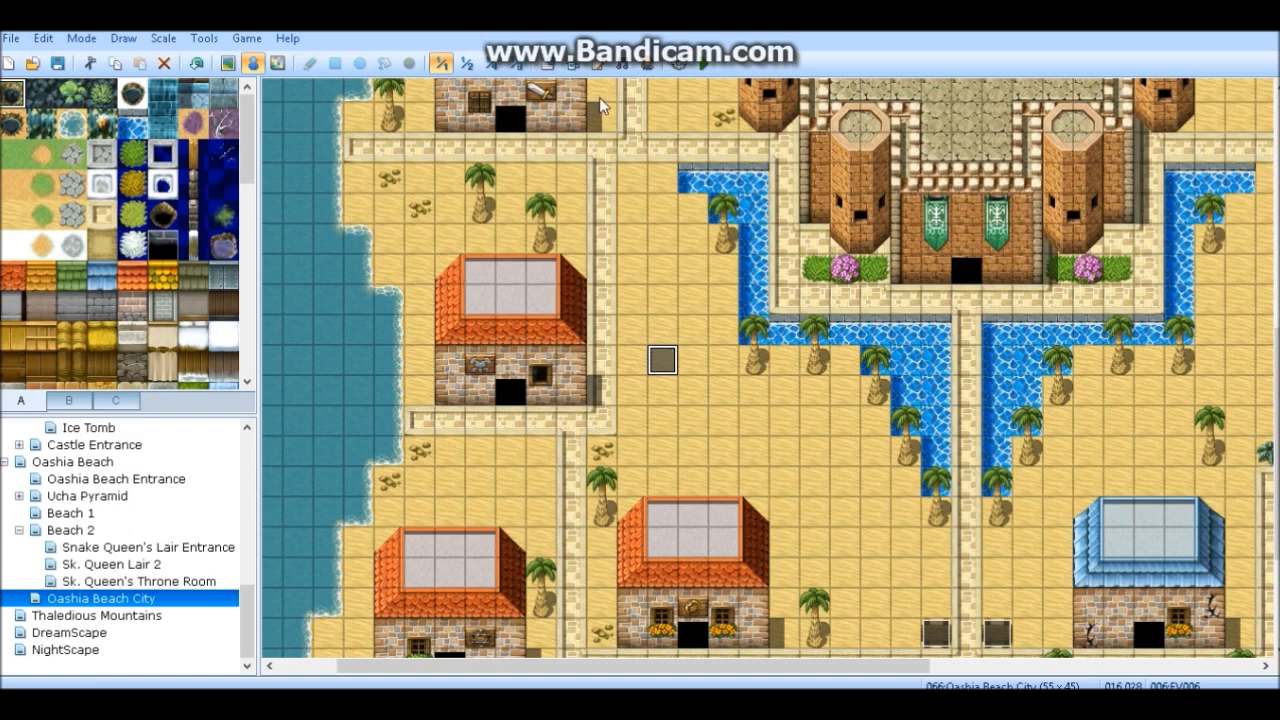
pyautogui.click(572, 64)
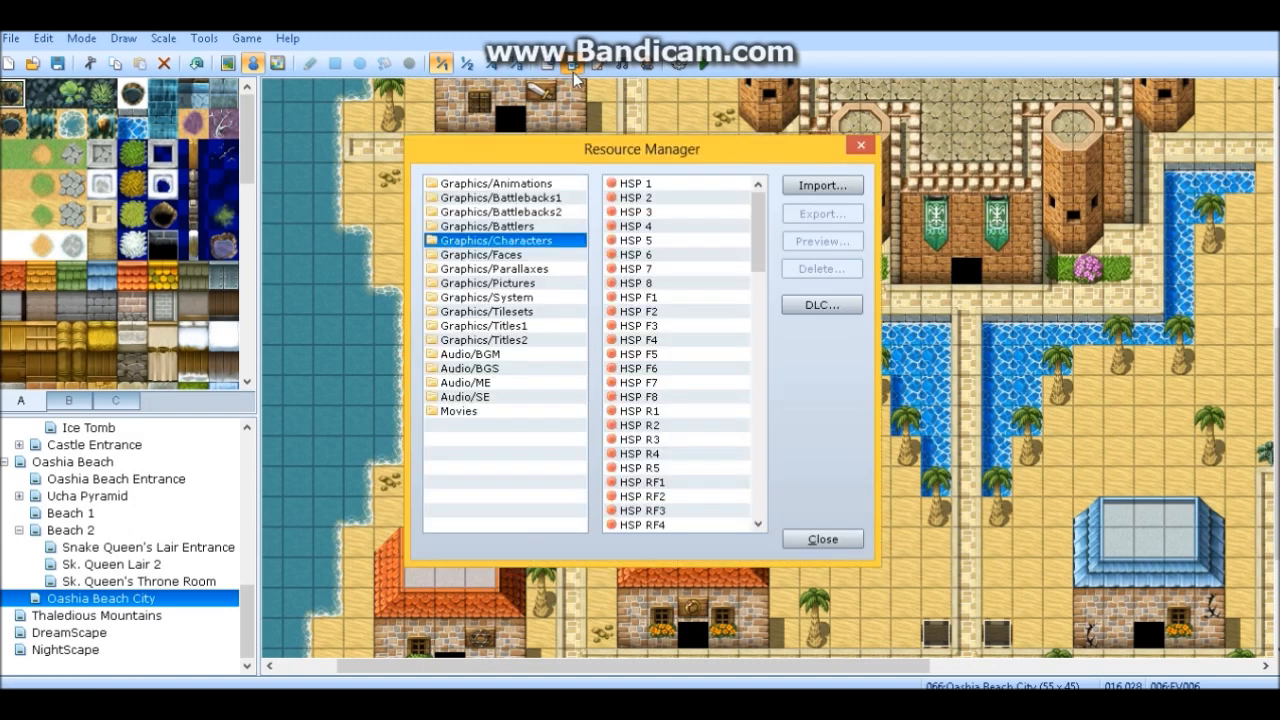
pyautogui.moveTo(648, 158); pyautogui.dragTo(636, 167)
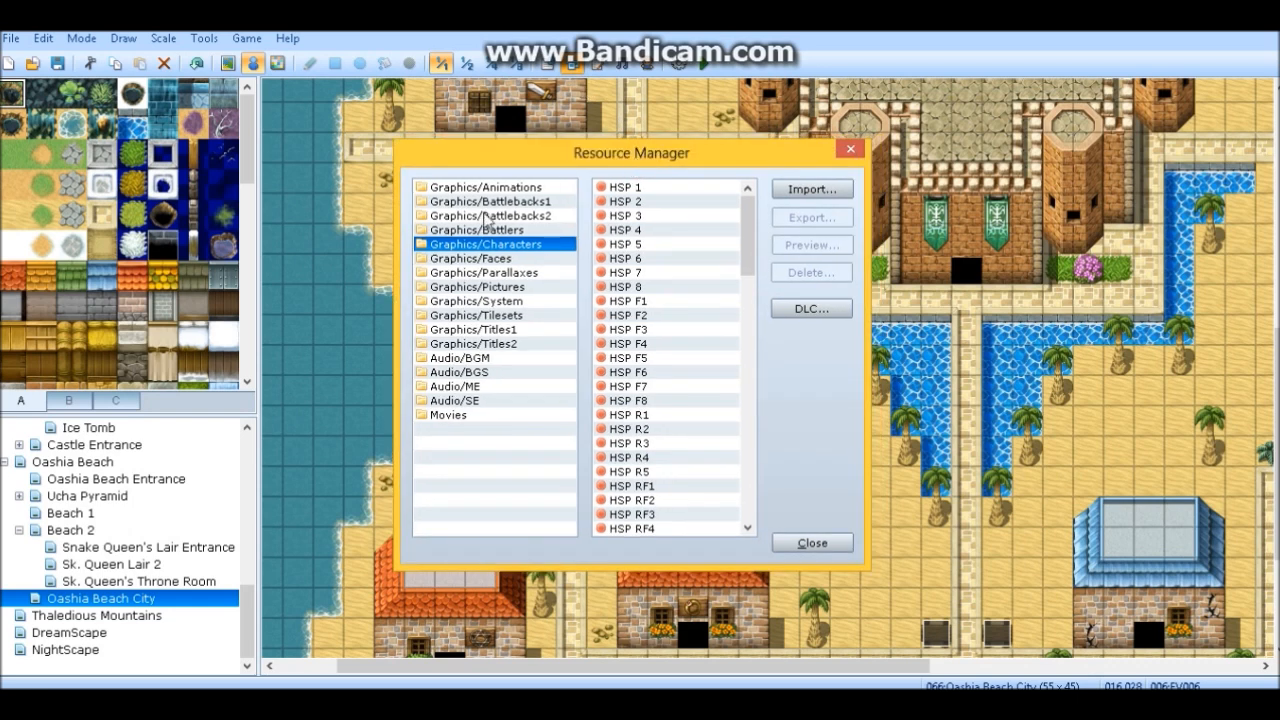
pyautogui.click(789, 191)
pyautogui.click(539, 398)
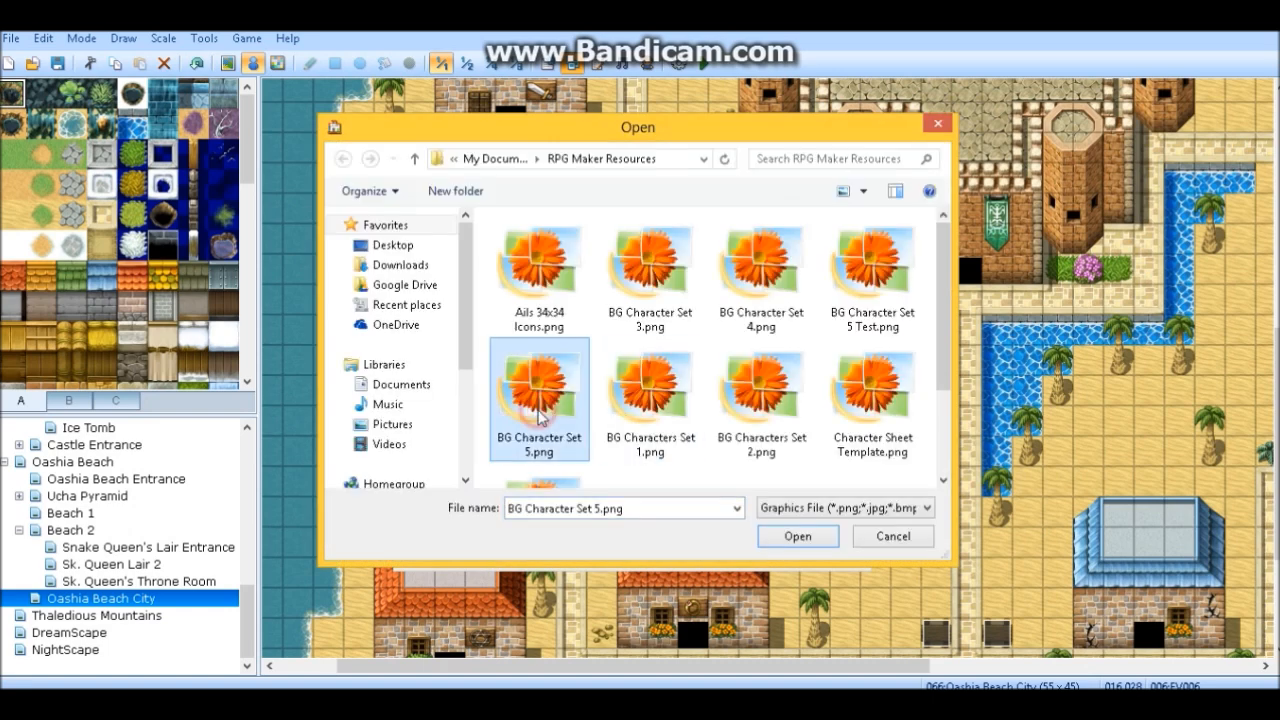
pyautogui.click(790, 536)
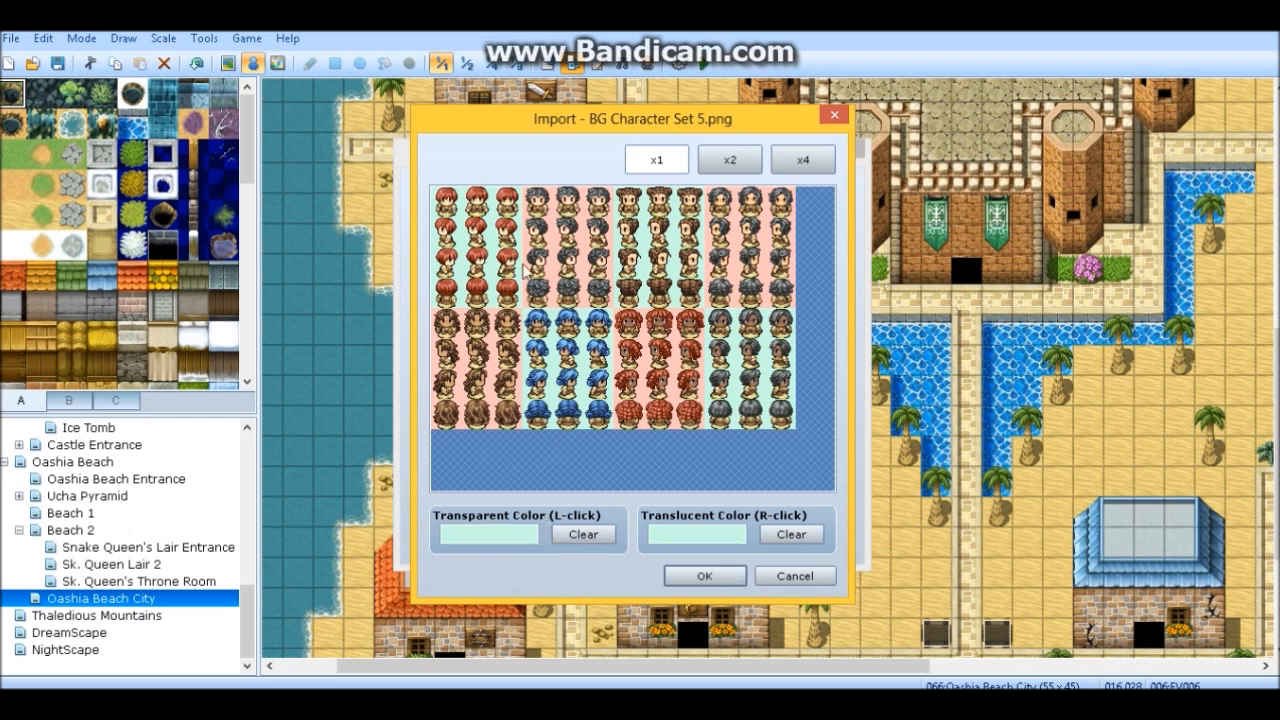
pyautogui.click(490, 222)
pyautogui.rightClick(551, 240)
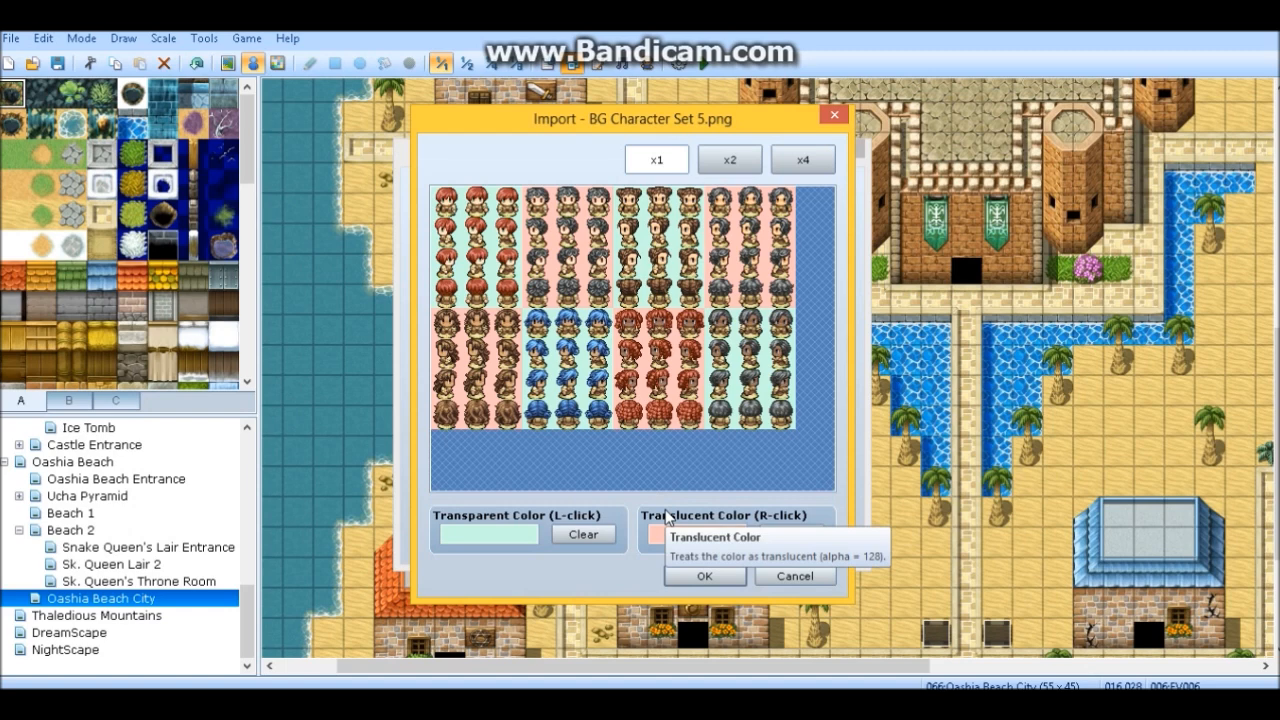
pyautogui.click(684, 578)
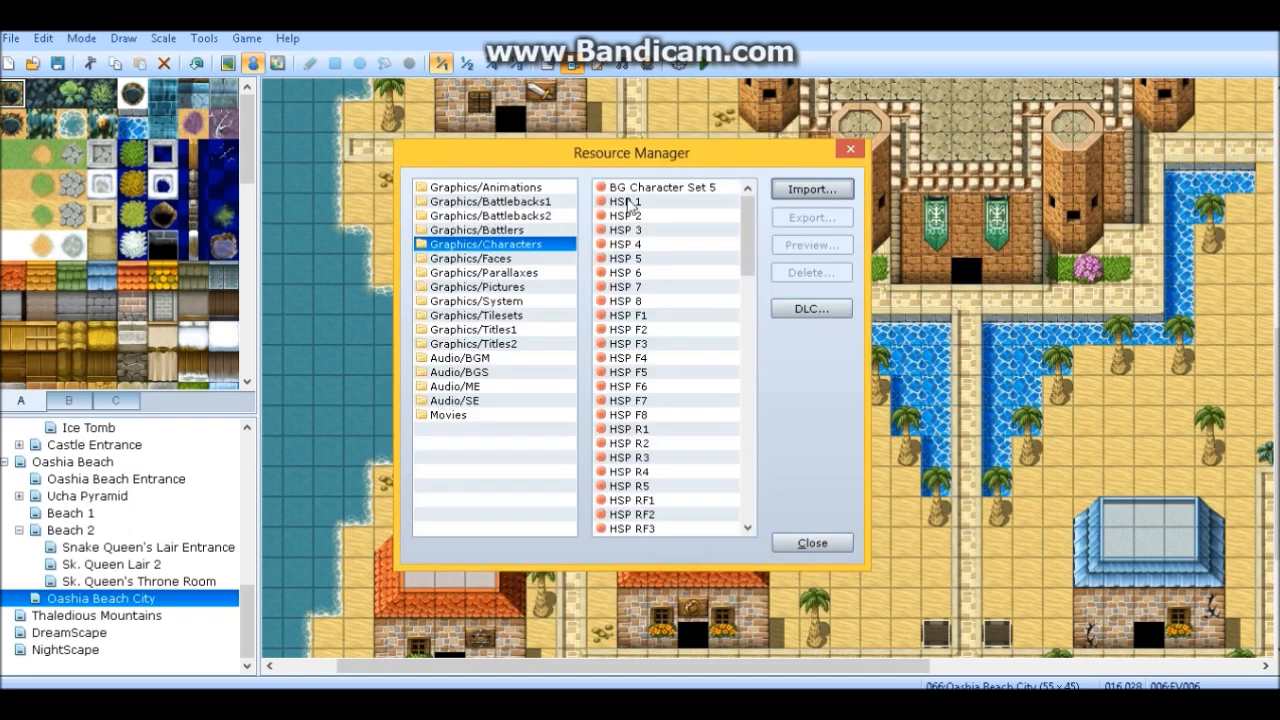
# Preview the imported BG Character Set 5 sheet and close the Resource Manager.
pyautogui.click(636, 188)
pyautogui.click(805, 246)
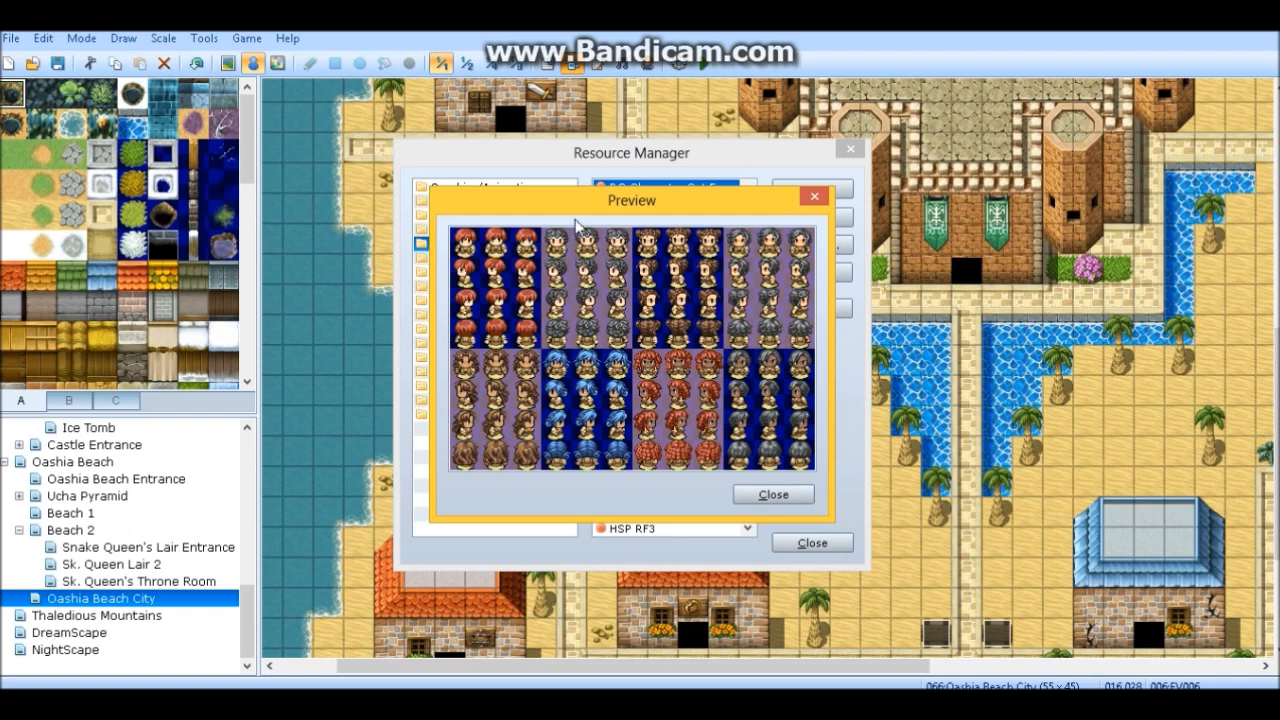
pyautogui.click(738, 493)
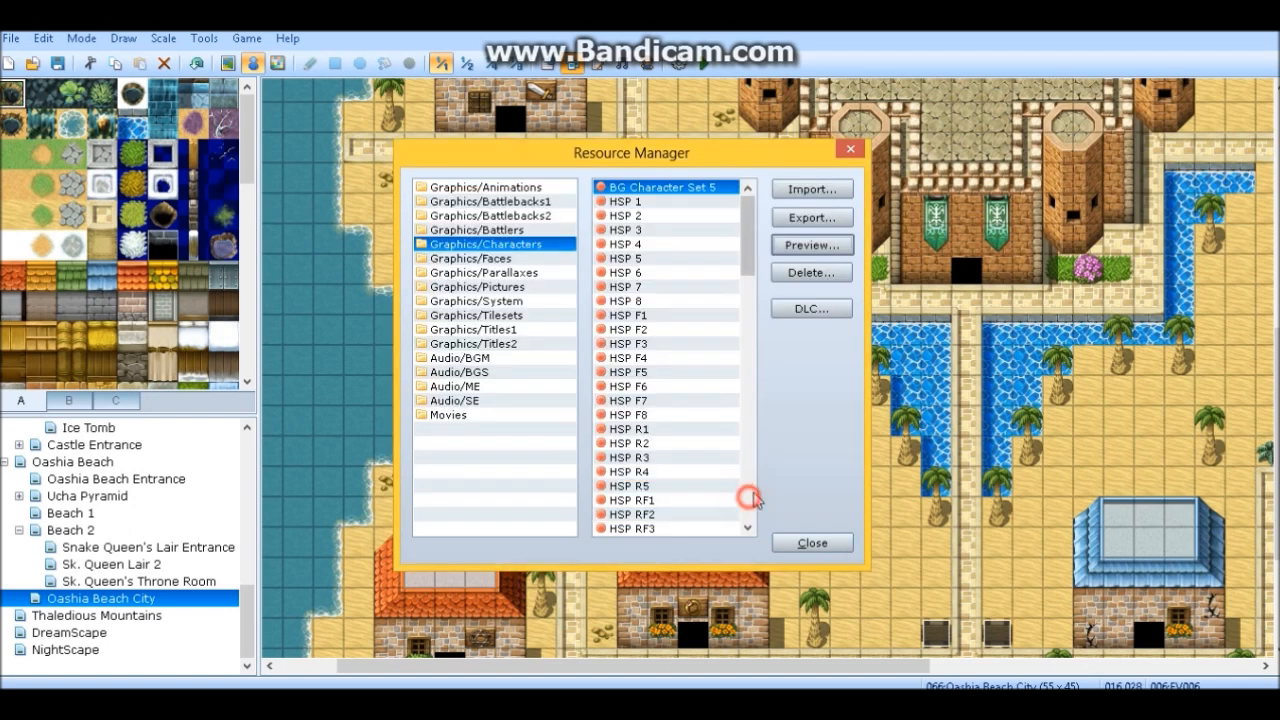
pyautogui.click(808, 541)
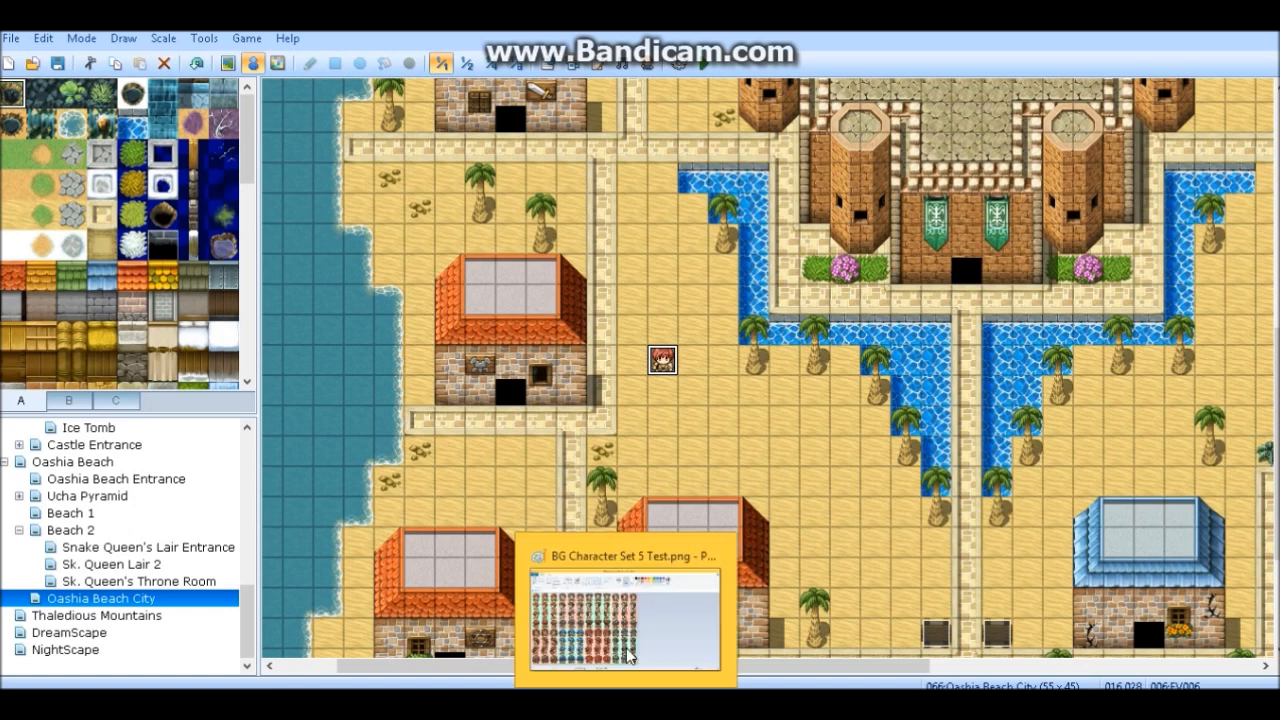
# Switch to BG Character Set 5 Test.png in Paint, pick its mint green background color and fill all the pink cells with it.
pyautogui.click(637, 615)
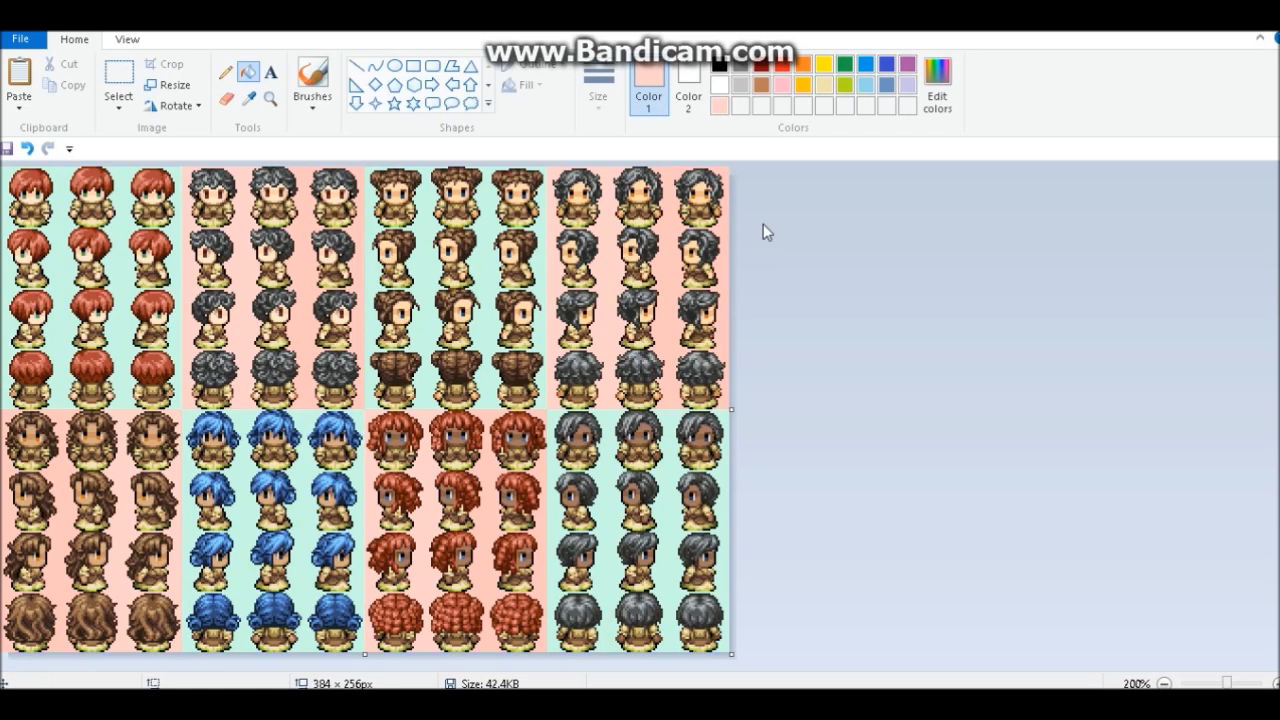
pyautogui.click(249, 99)
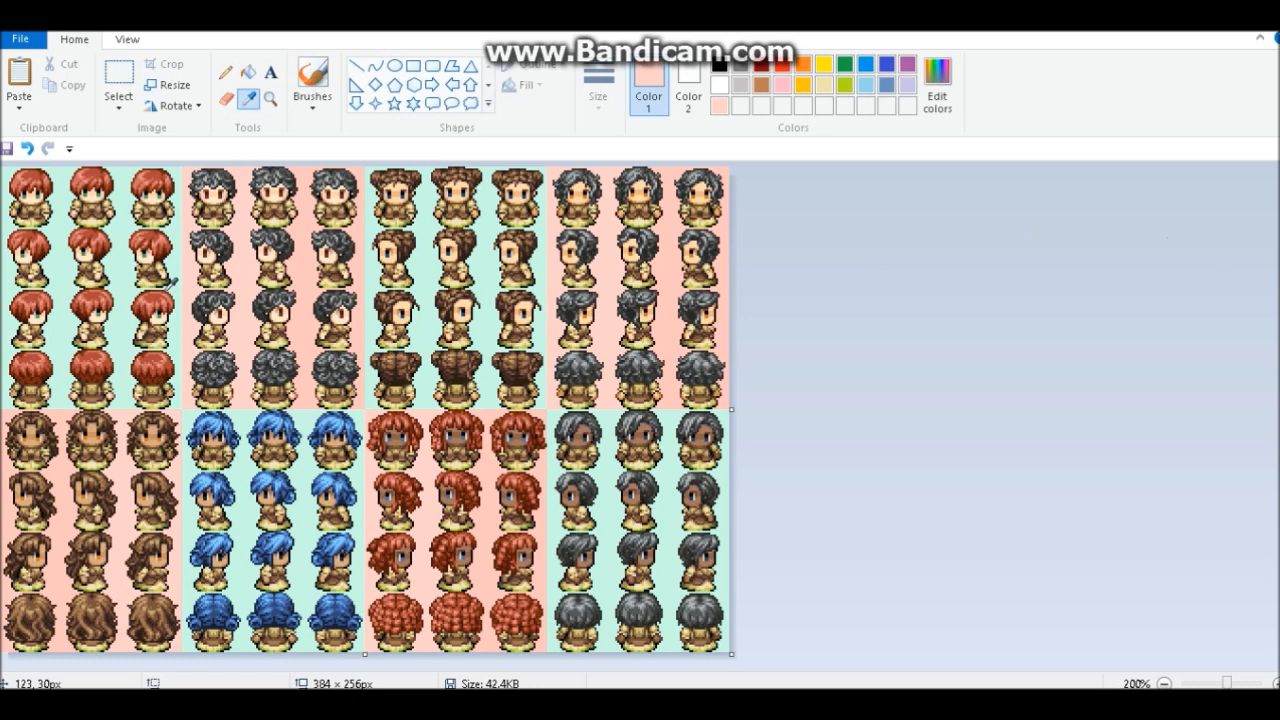
pyautogui.click(124, 220)
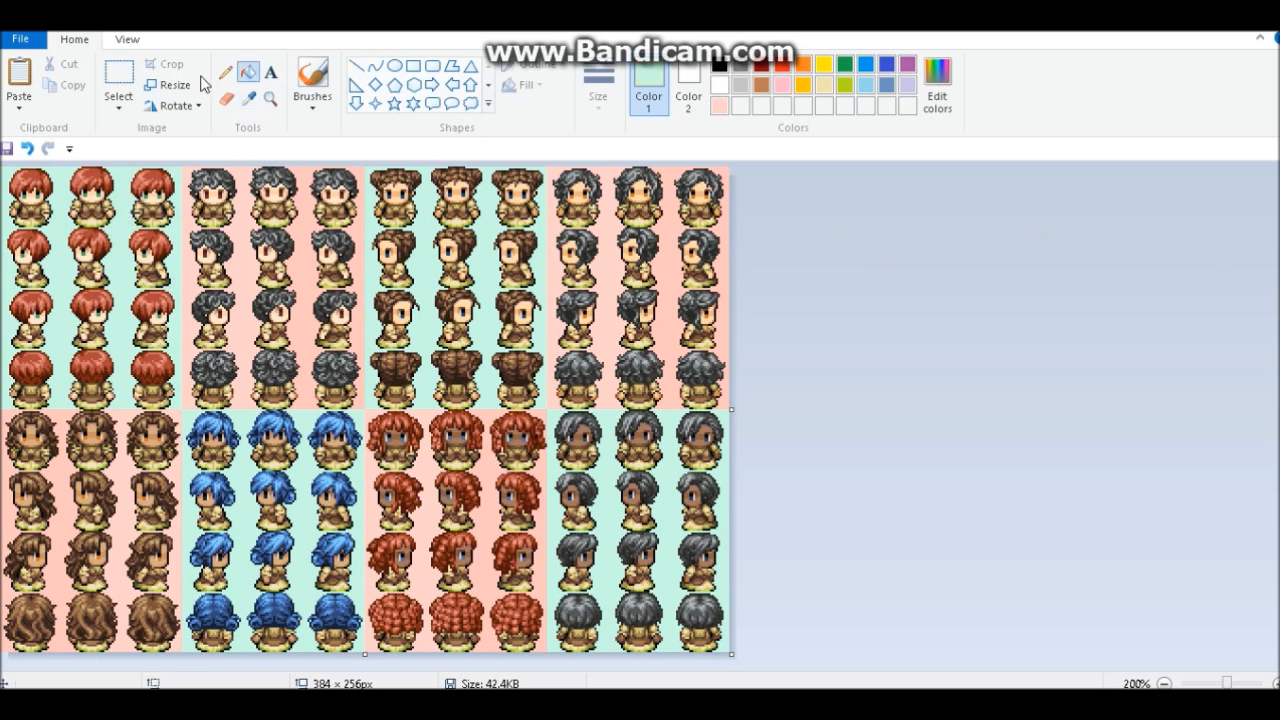
pyautogui.click(303, 235)
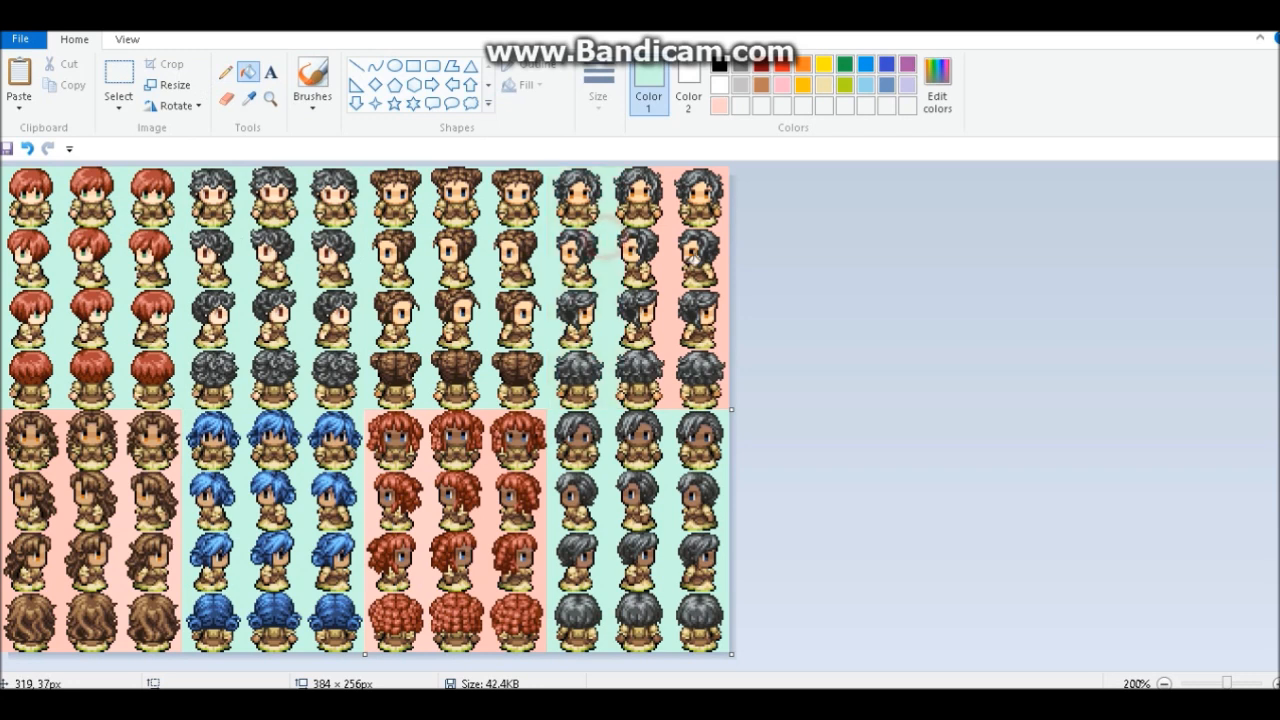
pyautogui.click(672, 260)
pyautogui.click(495, 462)
pyautogui.click(63, 480)
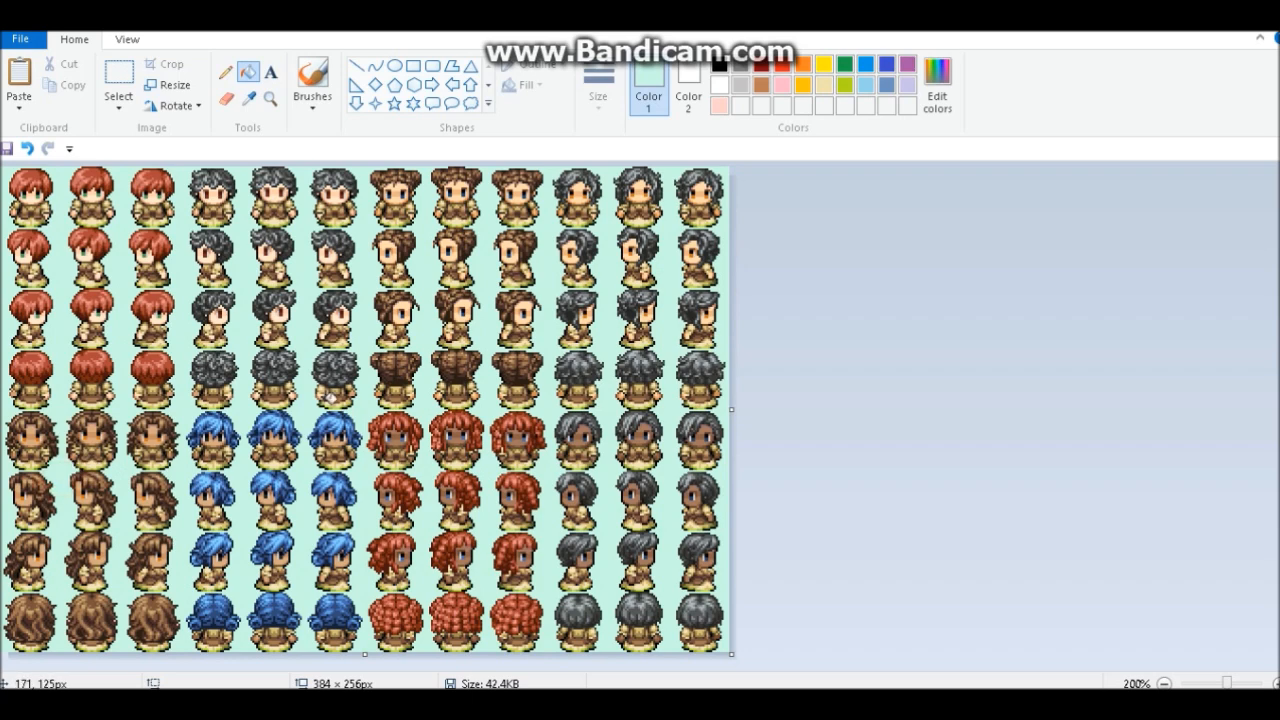
# Examine the sprites across the whole filled sheet at 400% zoom for leftover or spilled background color.
pyautogui.click(1276, 684)
pyautogui.click(1276, 684)
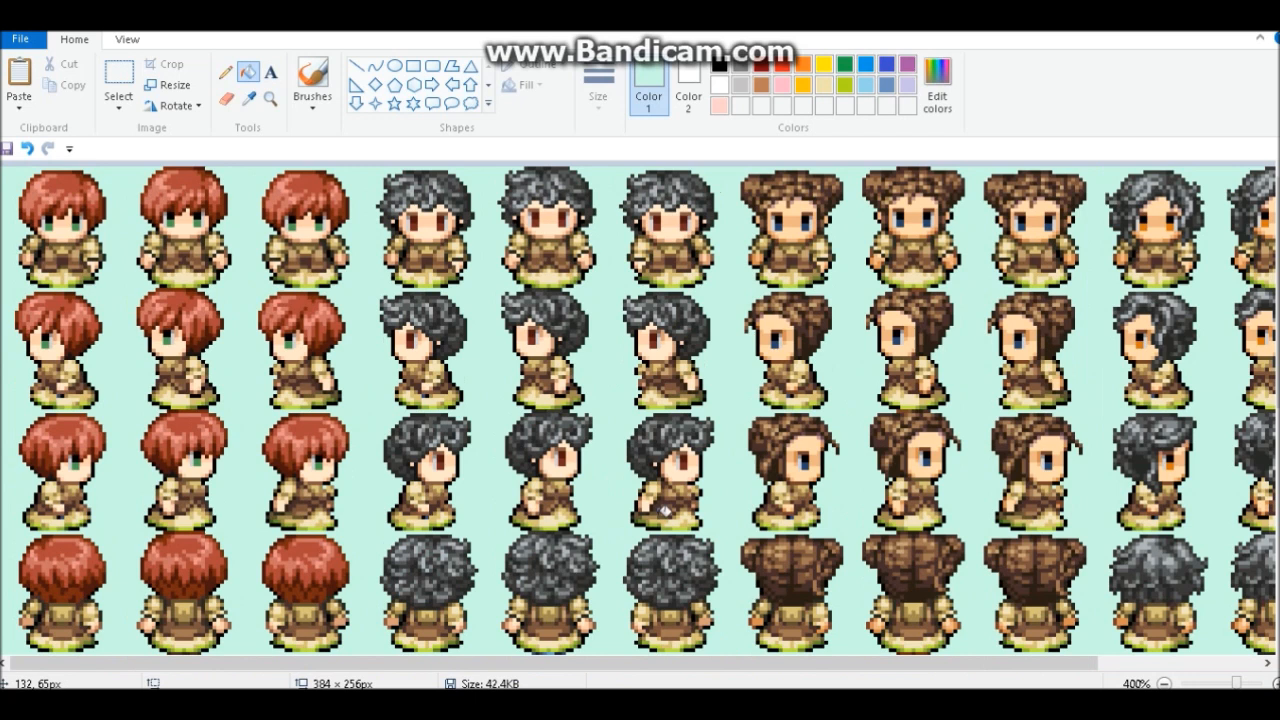
pyautogui.moveTo(565, 672); pyautogui.dragTo(835, 672)
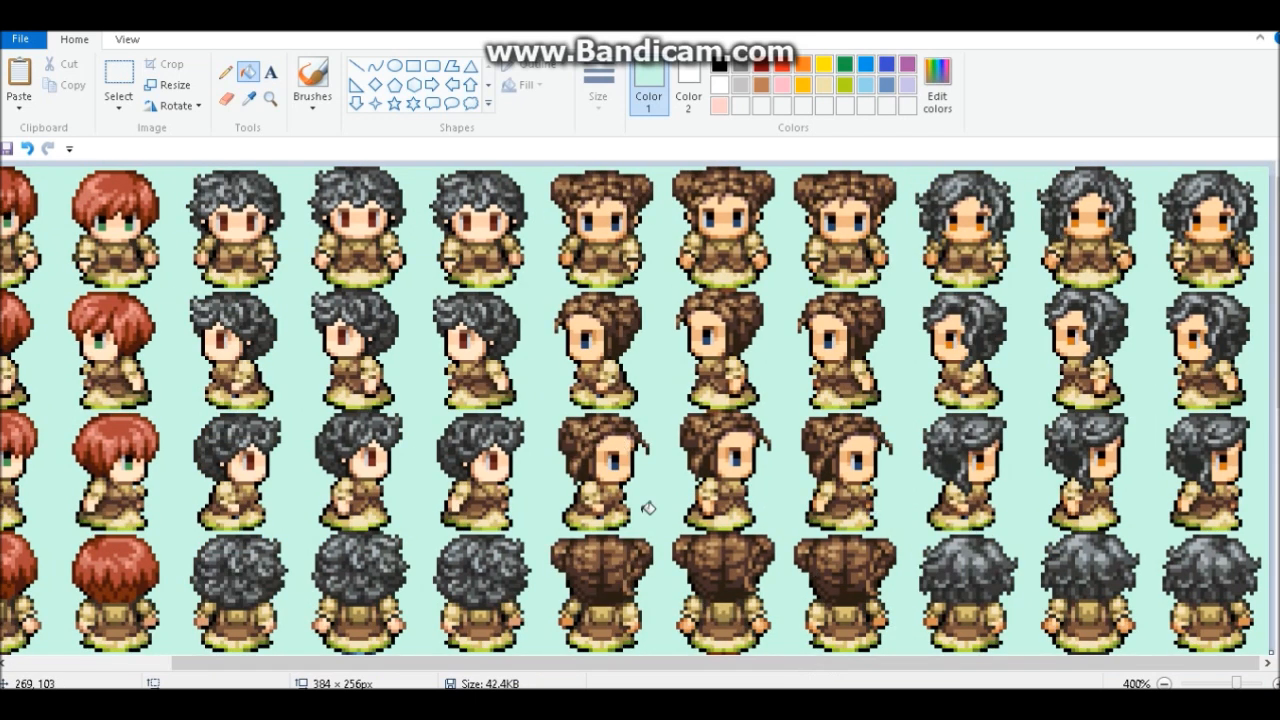
pyautogui.scroll(-3, 640, 408)
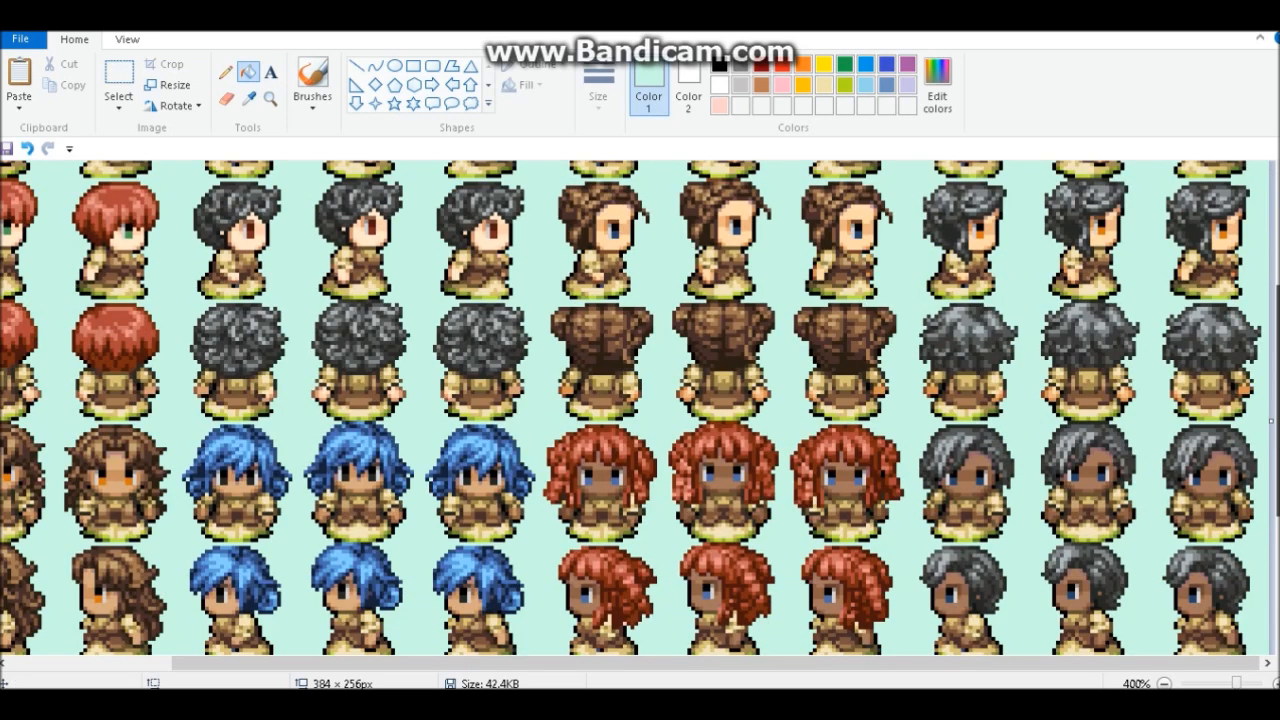
pyautogui.scroll(-3, 1275, 490)
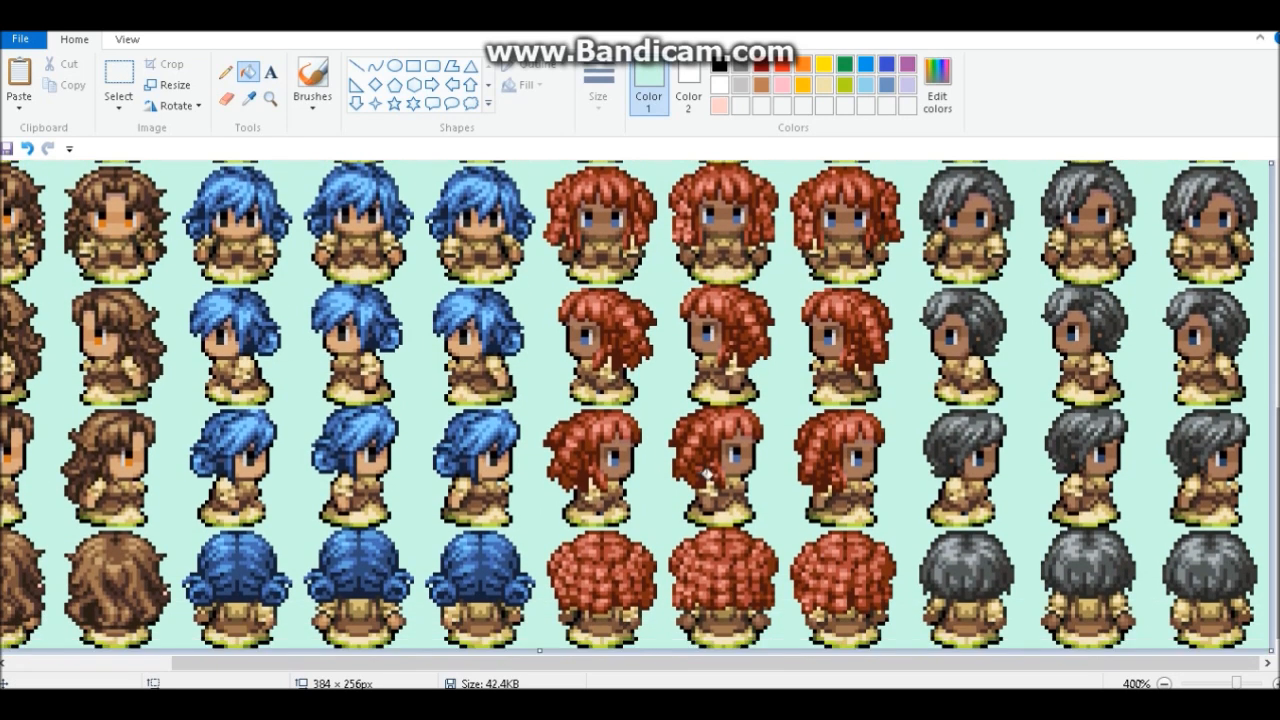
pyautogui.moveTo(563, 666); pyautogui.dragTo(401, 666)
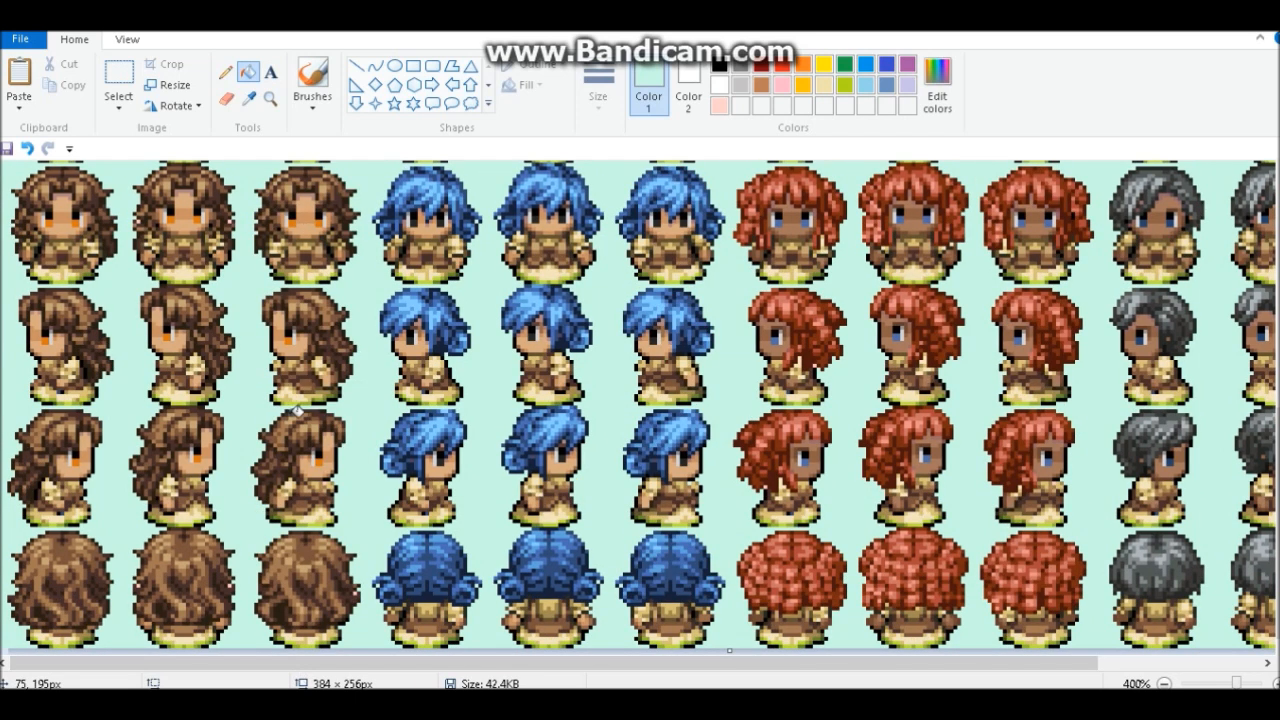
pyautogui.click(1163, 683)
pyautogui.click(1163, 683)
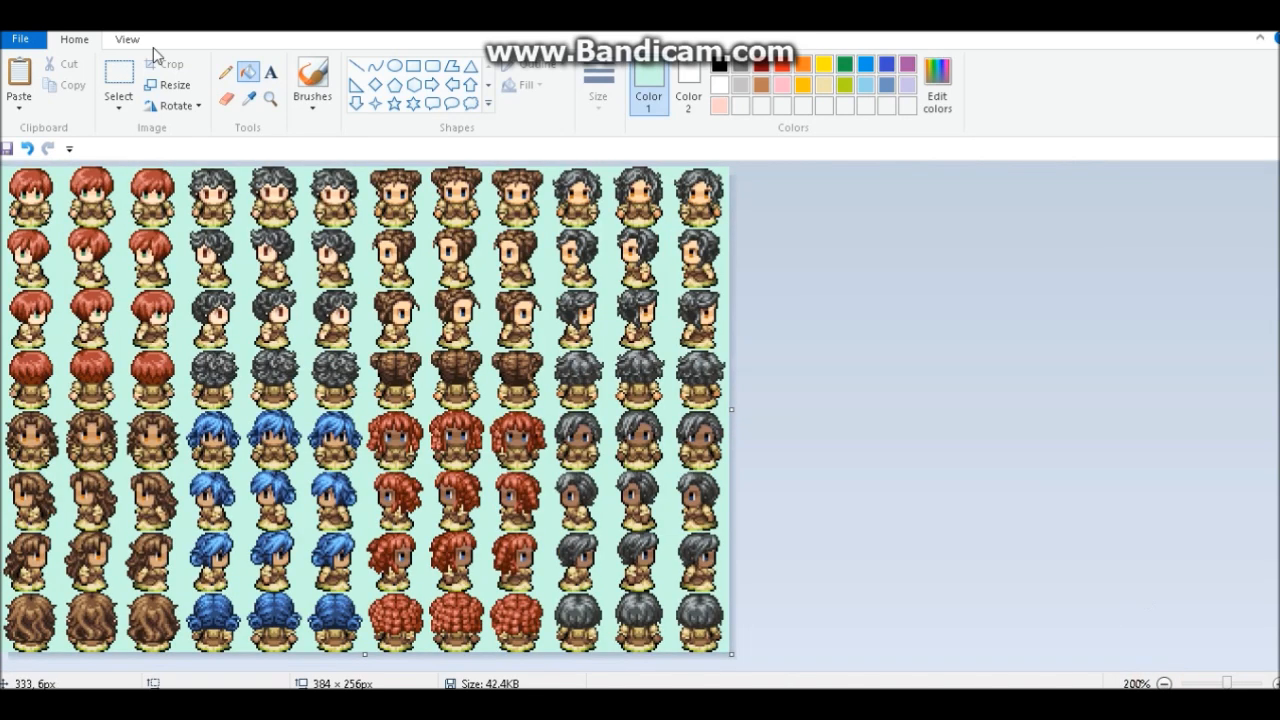
# Save the filled sheet and import BG Character Set 5 Test.png into RPG Maker's Graphics/Characters with mint green as the translucent color.
pyautogui.click(9, 149)
pyautogui.click(810, 636)
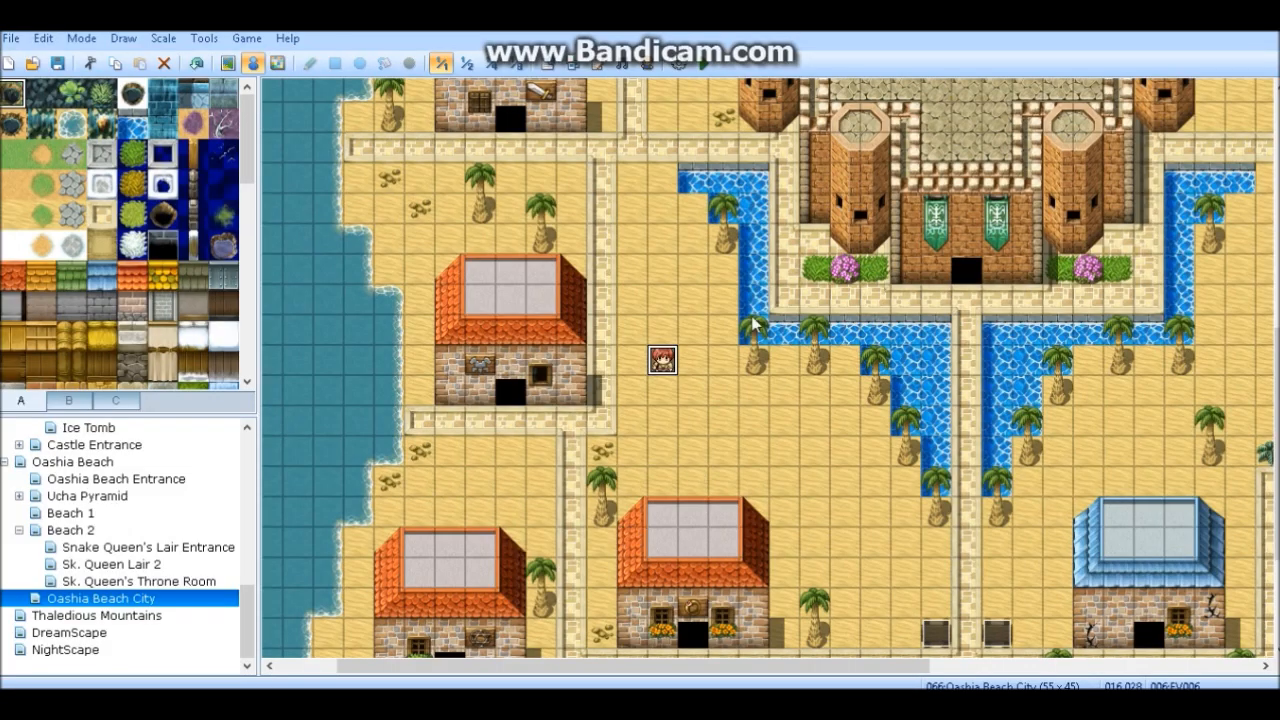
pyautogui.click(572, 64)
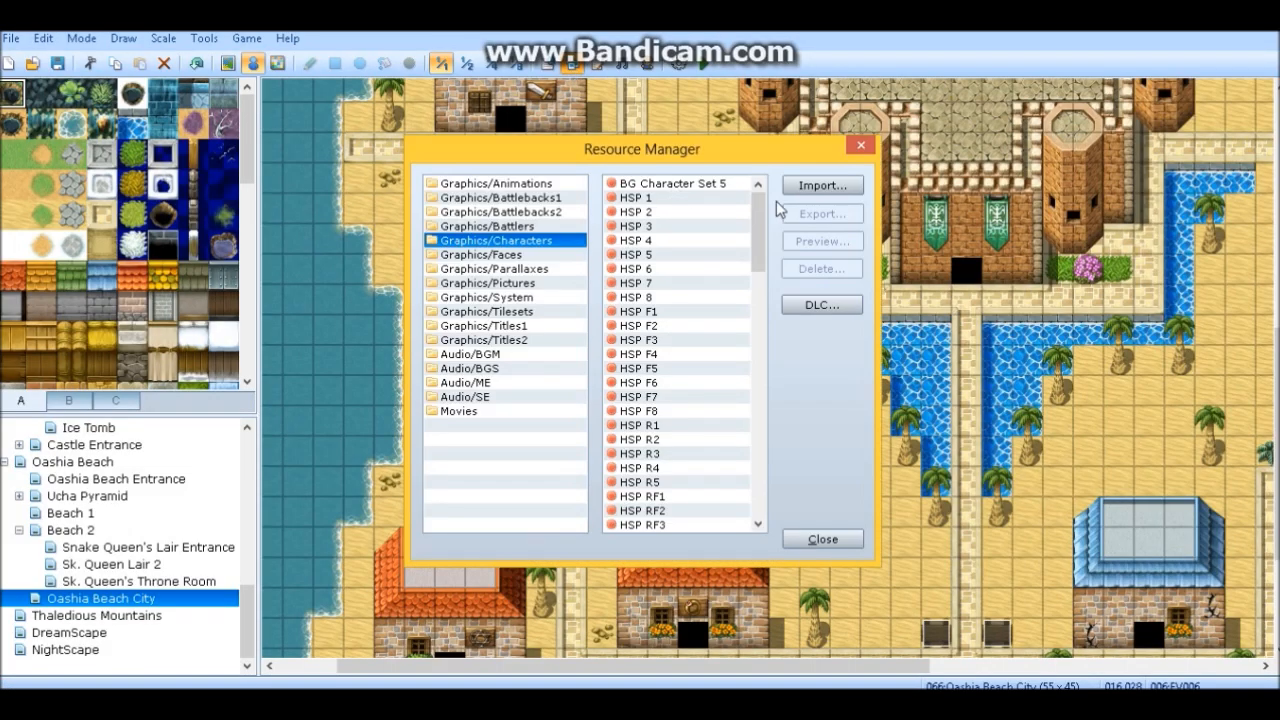
pyautogui.click(810, 186)
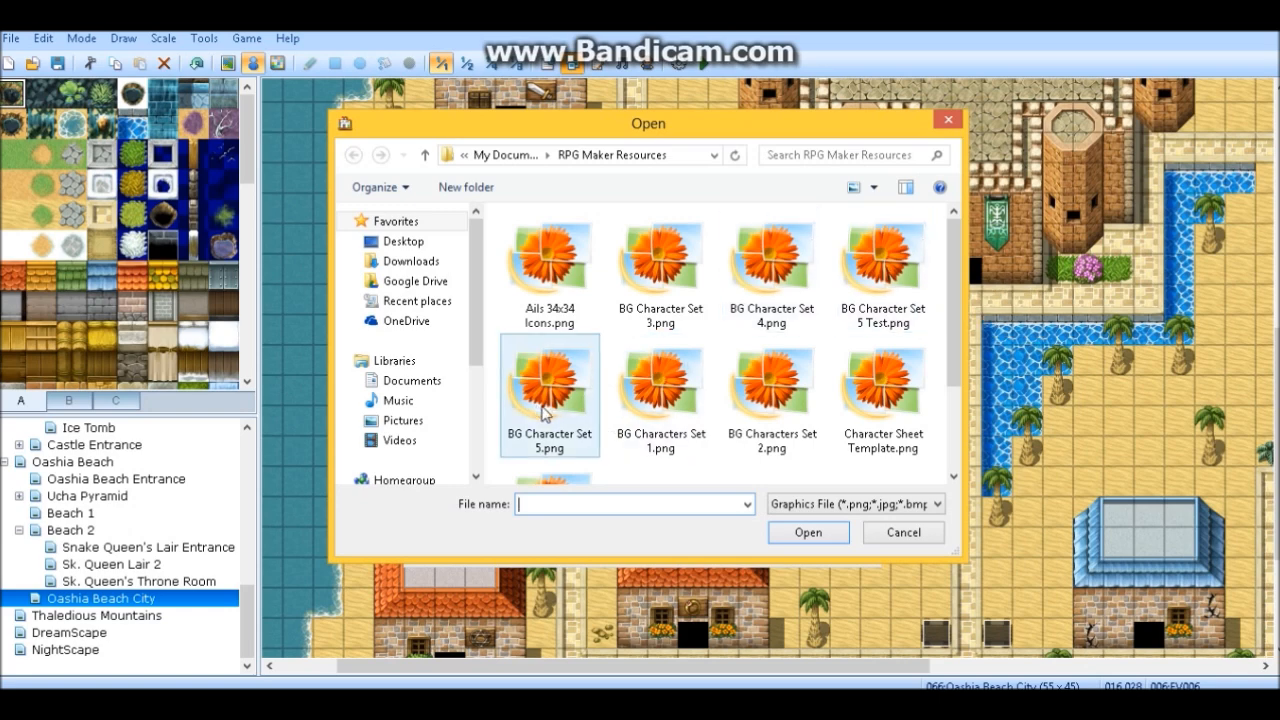
pyautogui.click(883, 270)
pyautogui.click(808, 530)
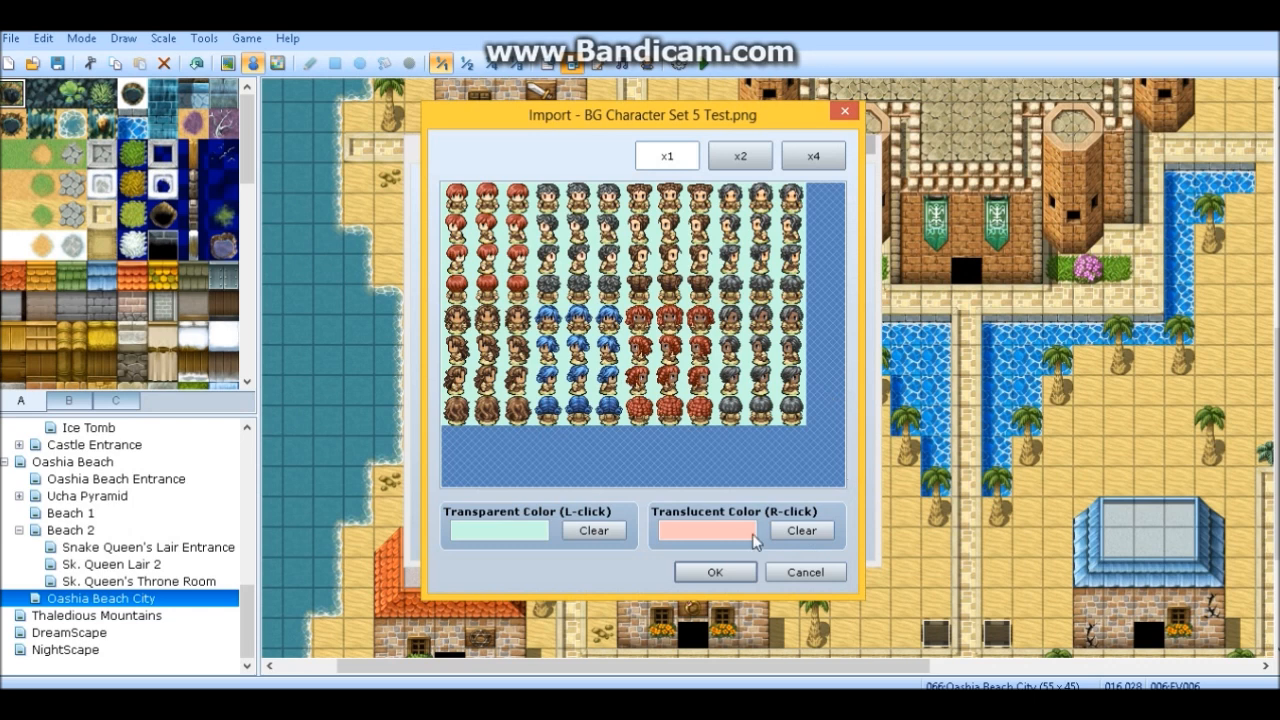
pyautogui.rightClick(712, 234)
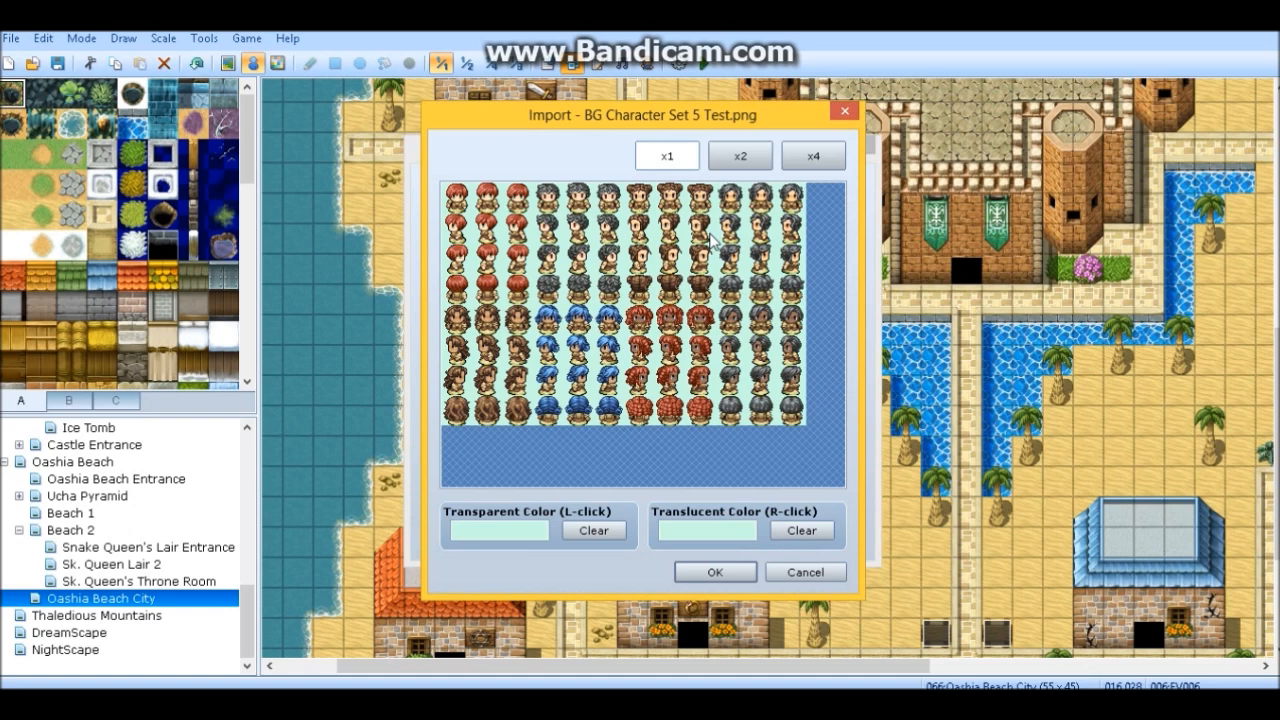
pyautogui.click(724, 573)
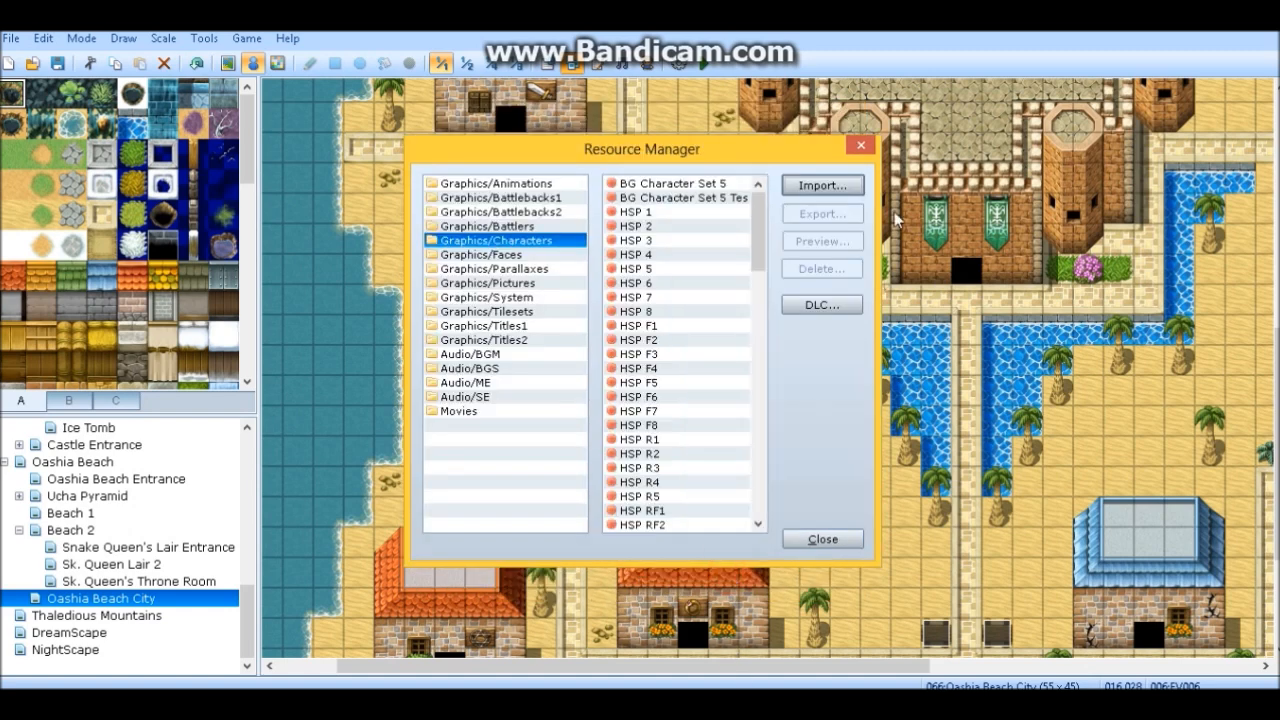
# Preview BG Character Set 5 and BG Character Set 5 Test to compare their backgrounds.
pyautogui.click(700, 183)
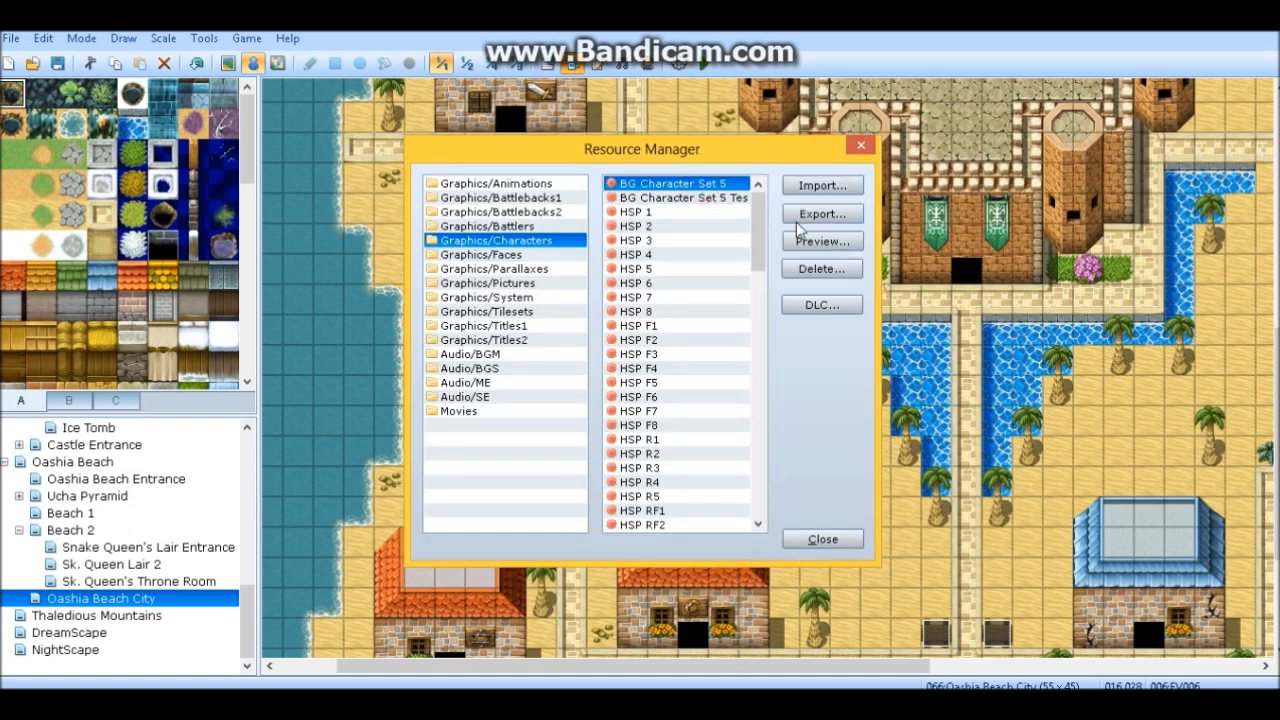
pyautogui.click(822, 241)
pyautogui.click(822, 193)
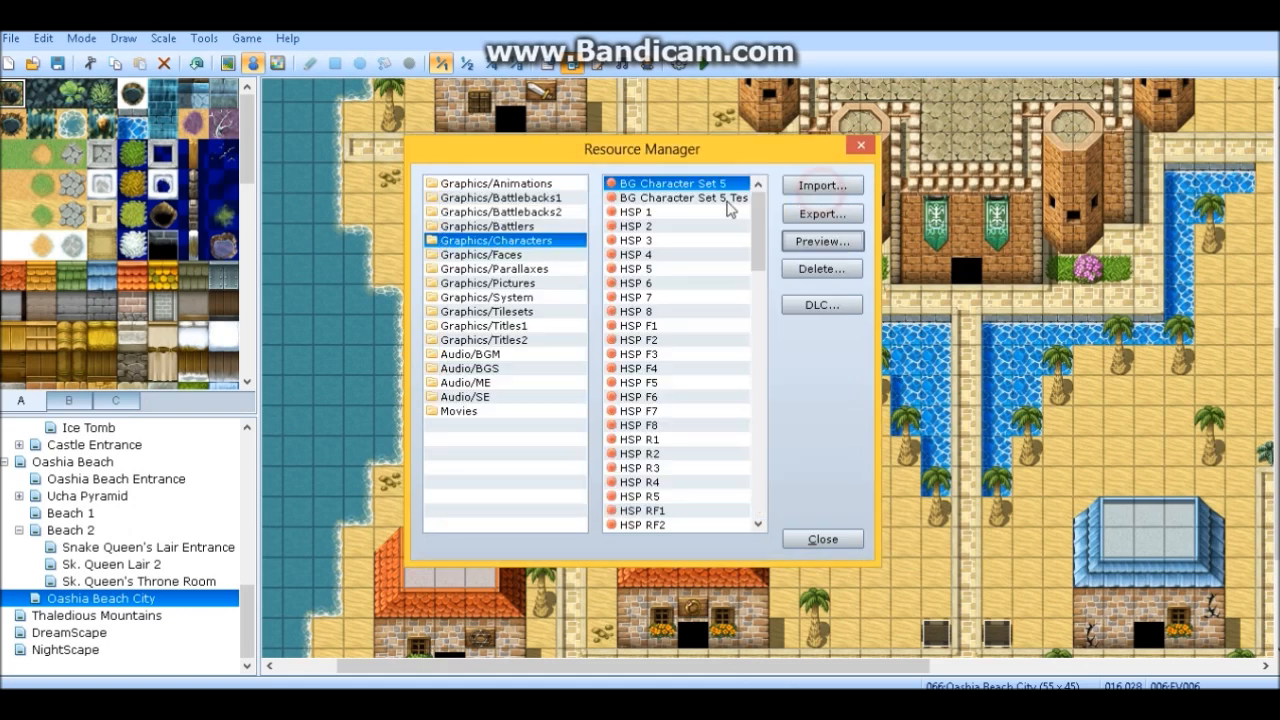
pyautogui.click(700, 198)
pyautogui.click(822, 241)
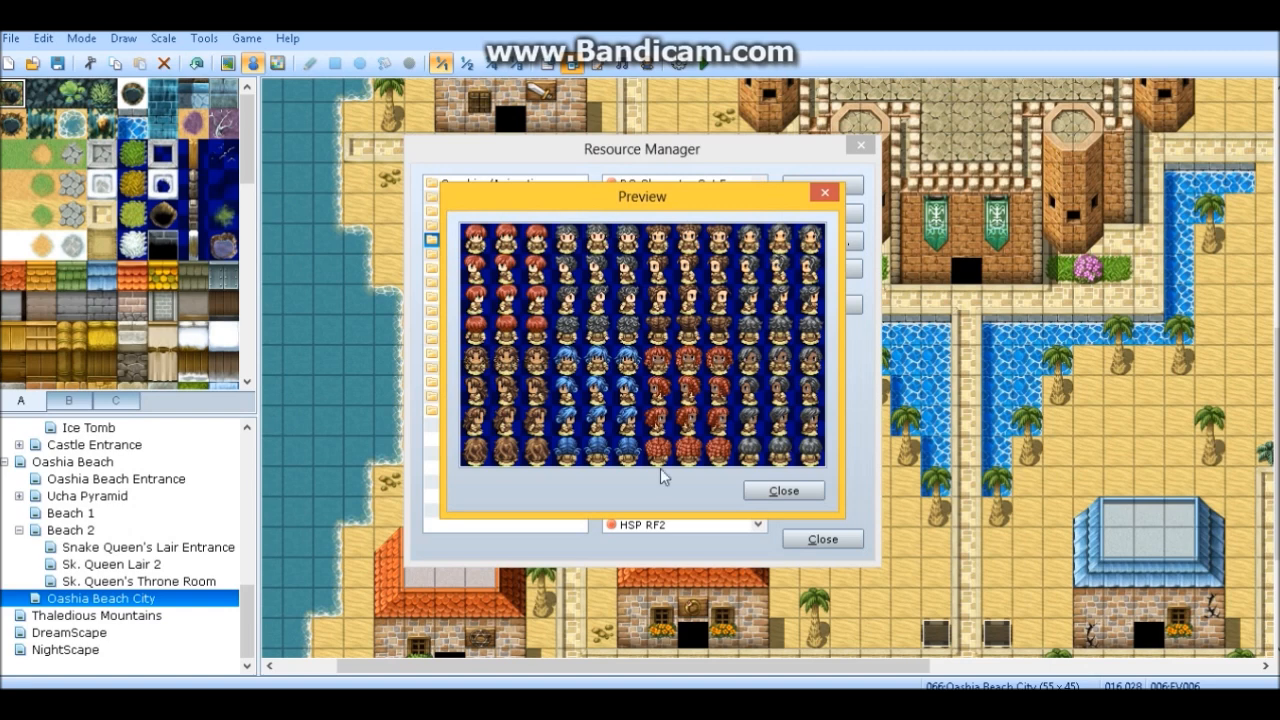
pyautogui.click(784, 490)
# Delete BG Character Set 5 from the character graphics and close the Resource Manager.
pyautogui.click(668, 185)
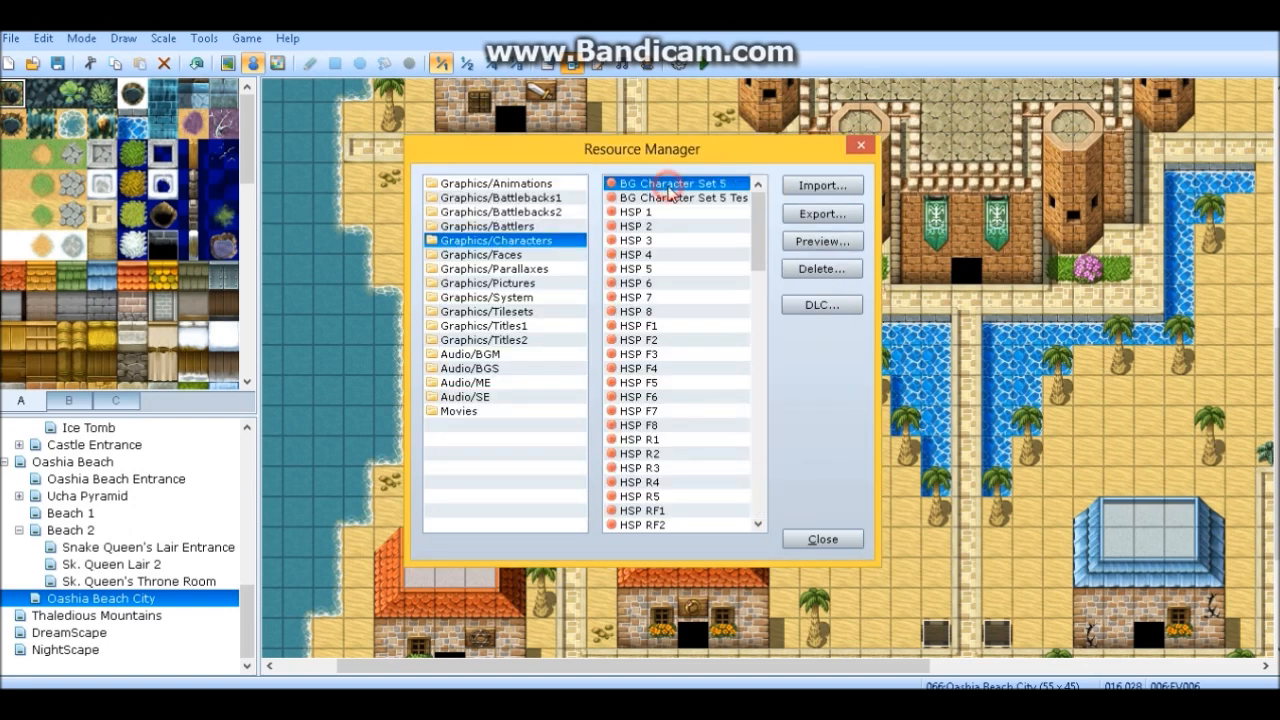
pyautogui.click(823, 272)
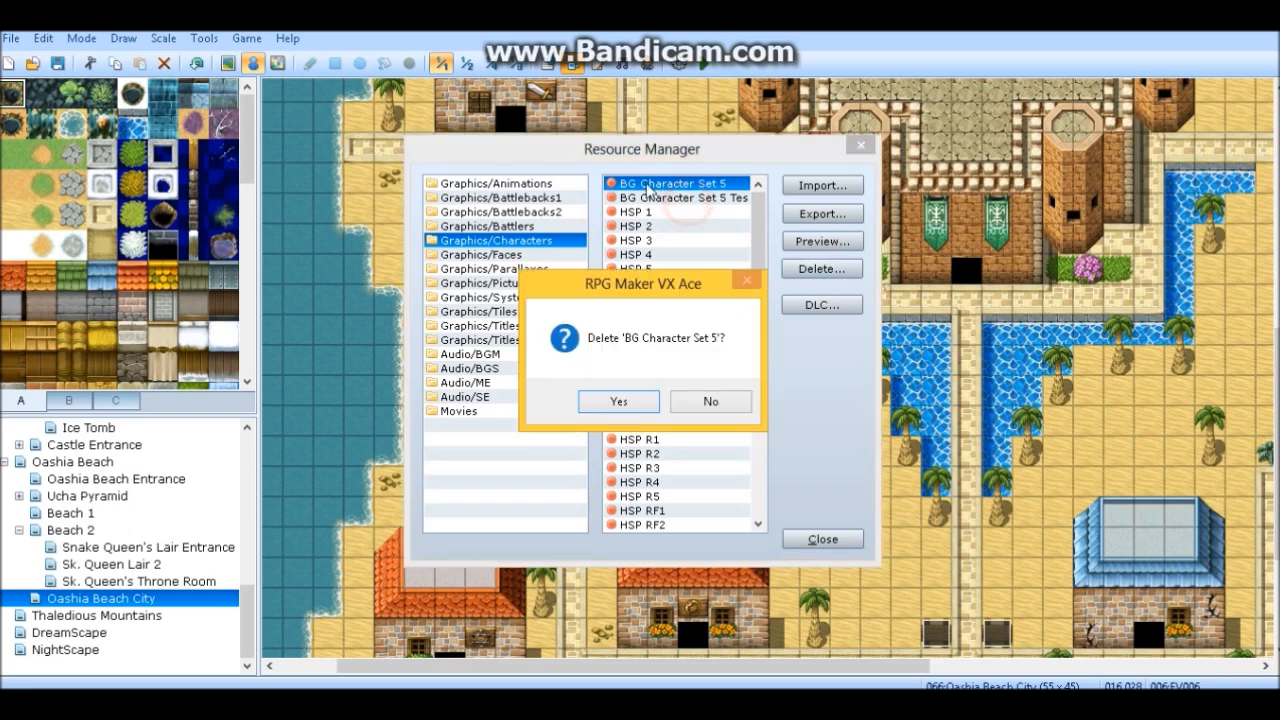
pyautogui.click(618, 401)
pyautogui.click(670, 186)
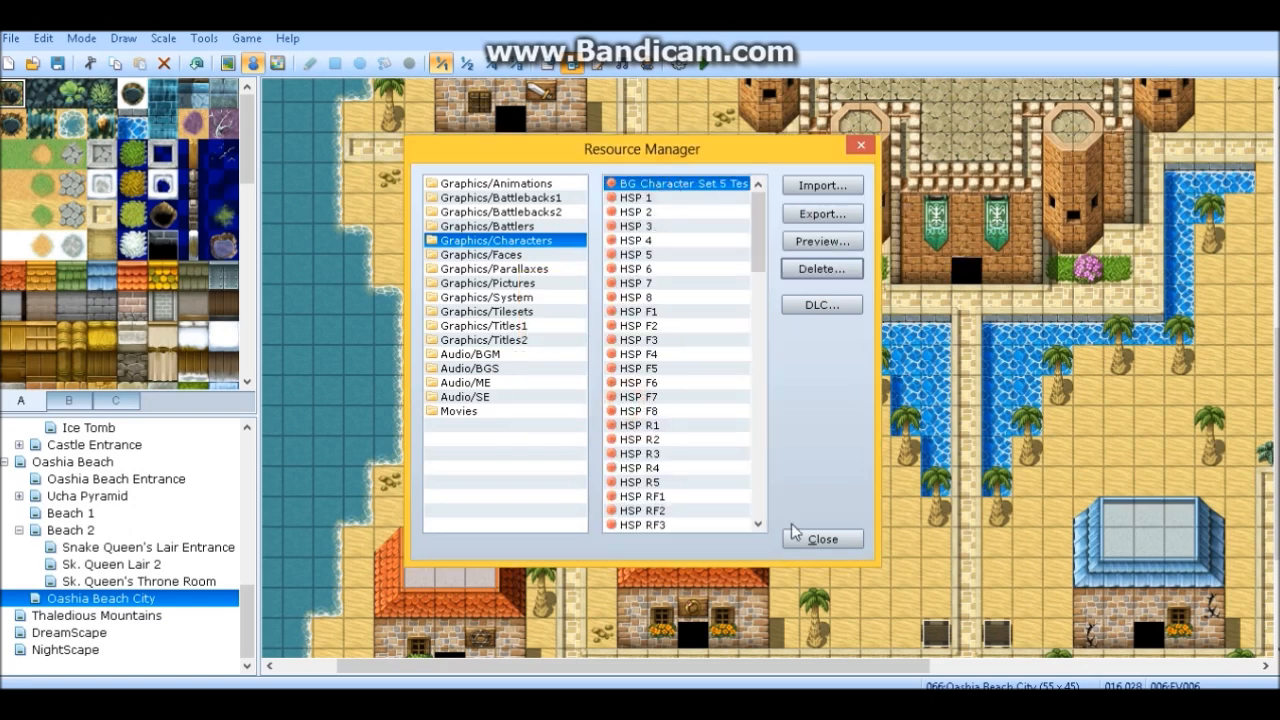
pyautogui.click(815, 538)
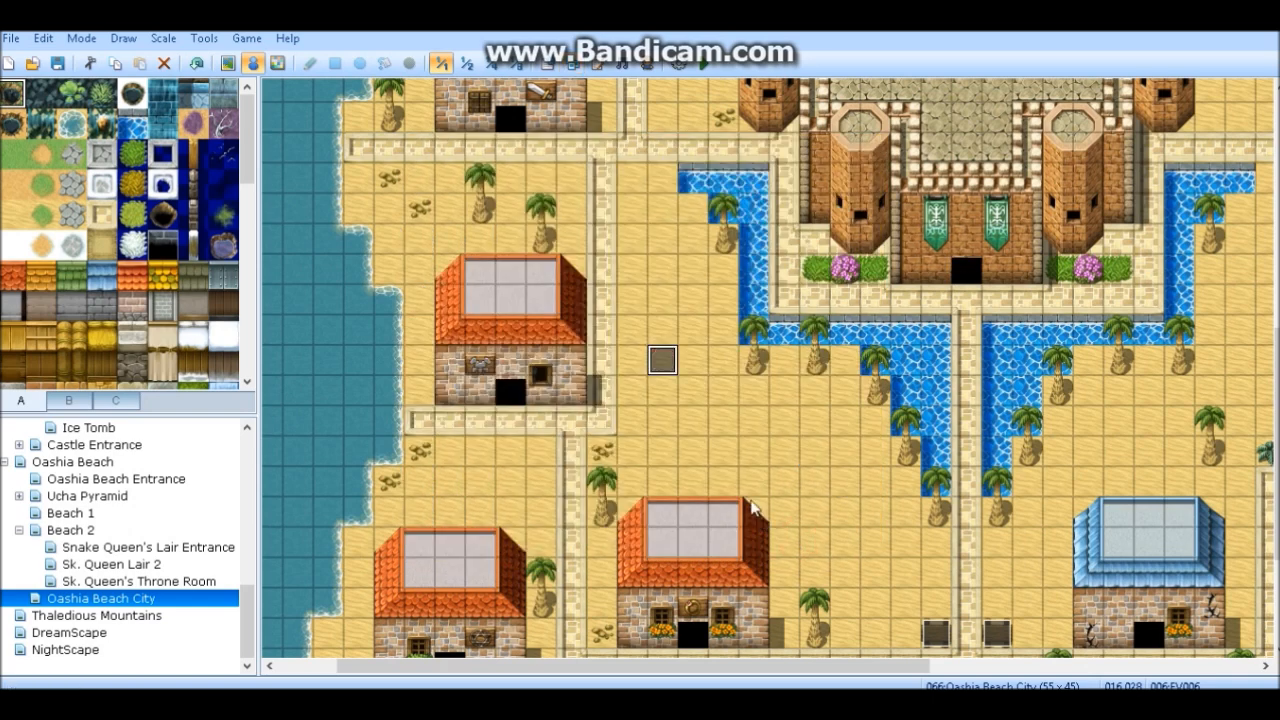